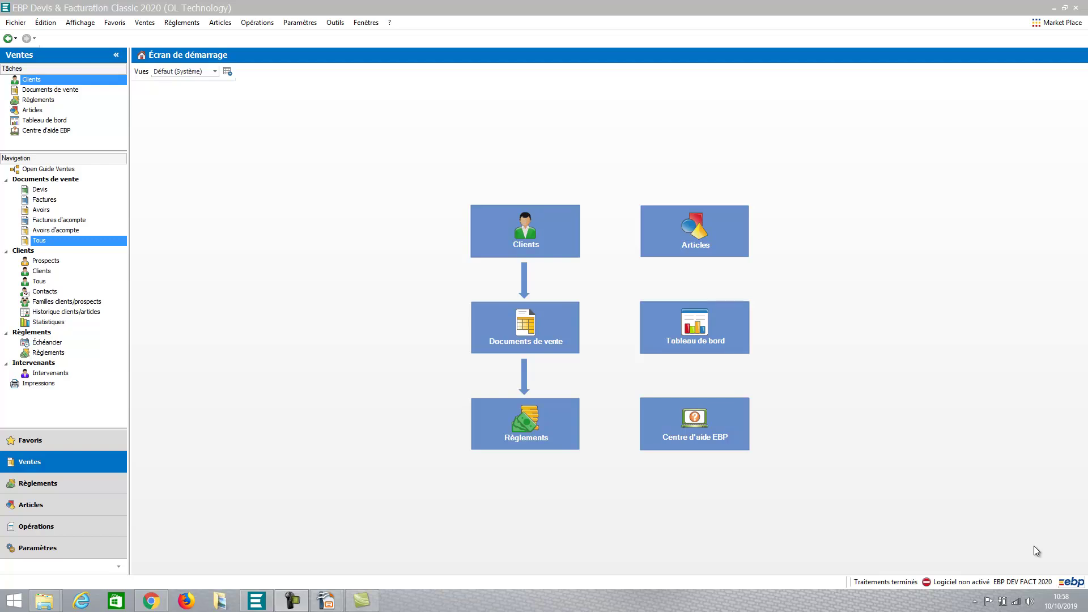
Open the list of sales documents and look at the deposit invoices (Factures d'acompte) and the document types that can be added.
left_click(512, 330)
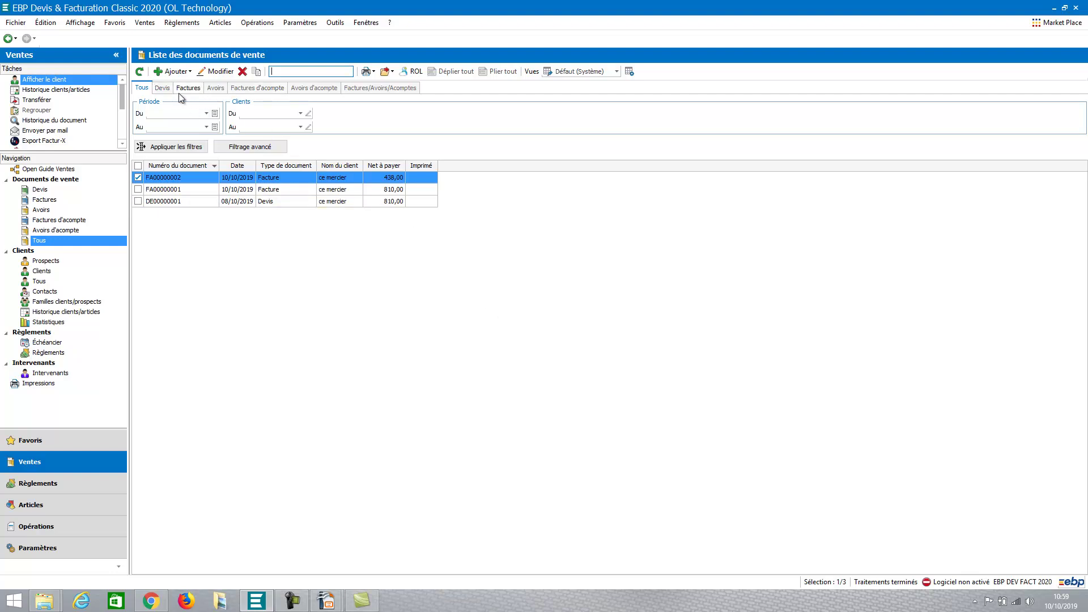
left_click(256, 88)
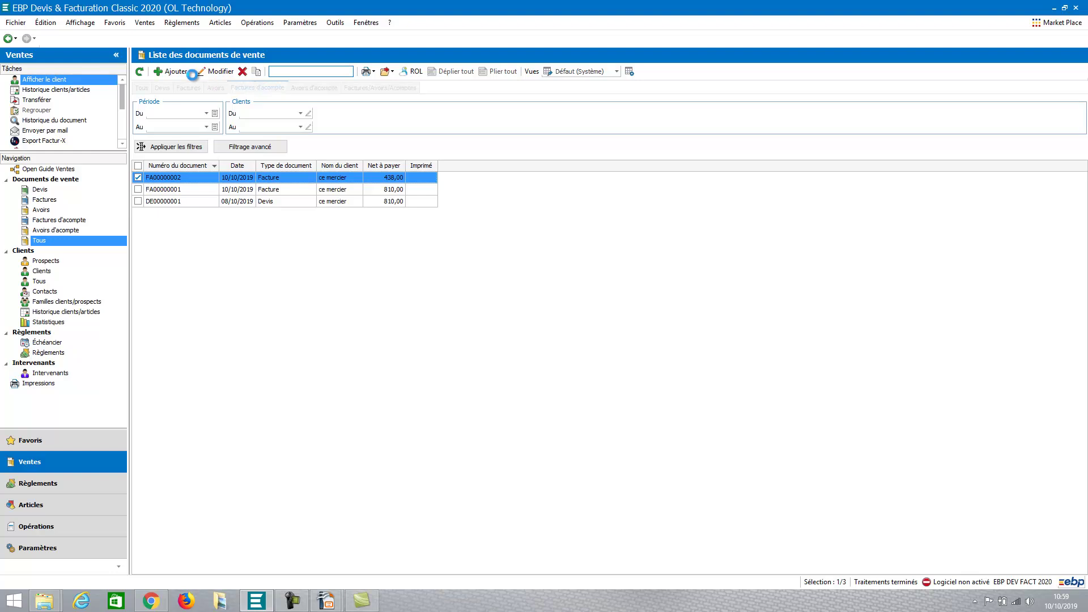
left_click(186, 71)
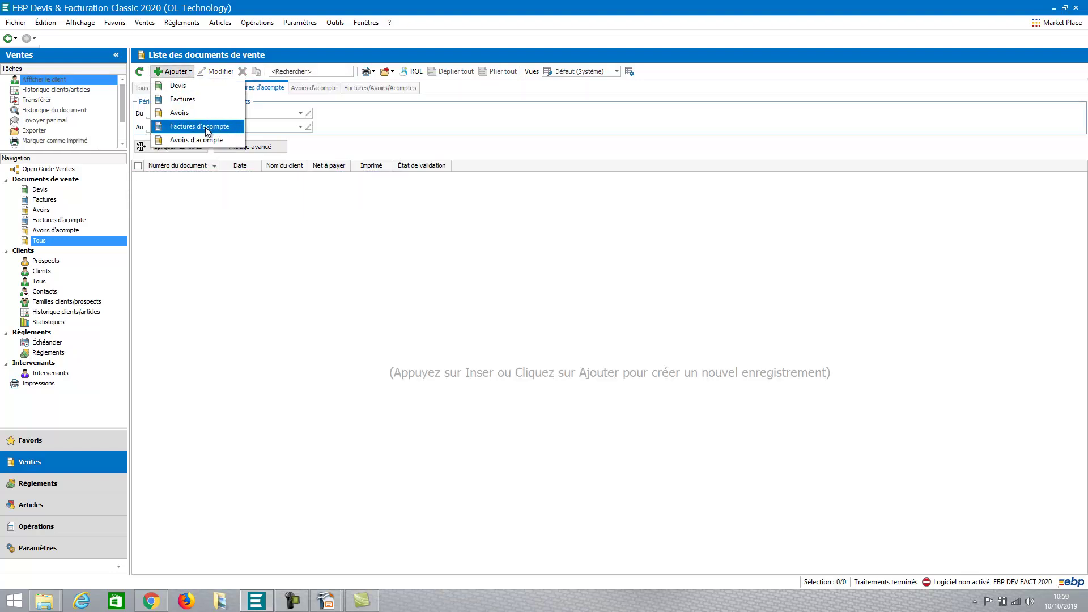
left_click(222, 236)
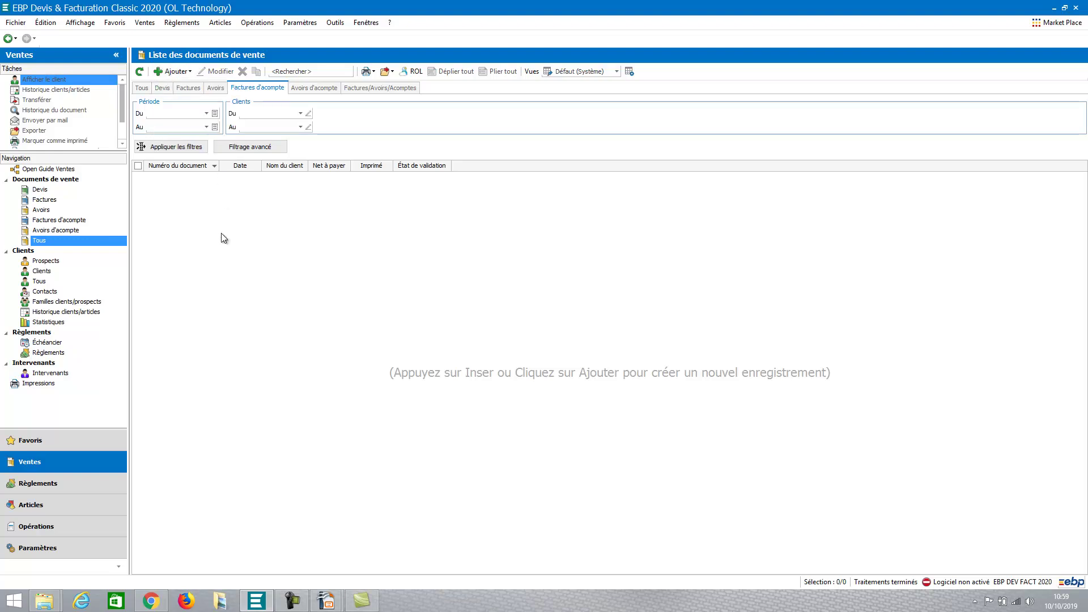
Create a new quote (Devis) with article AR00002, Formation EBP, on its first line.
left_click(161, 88)
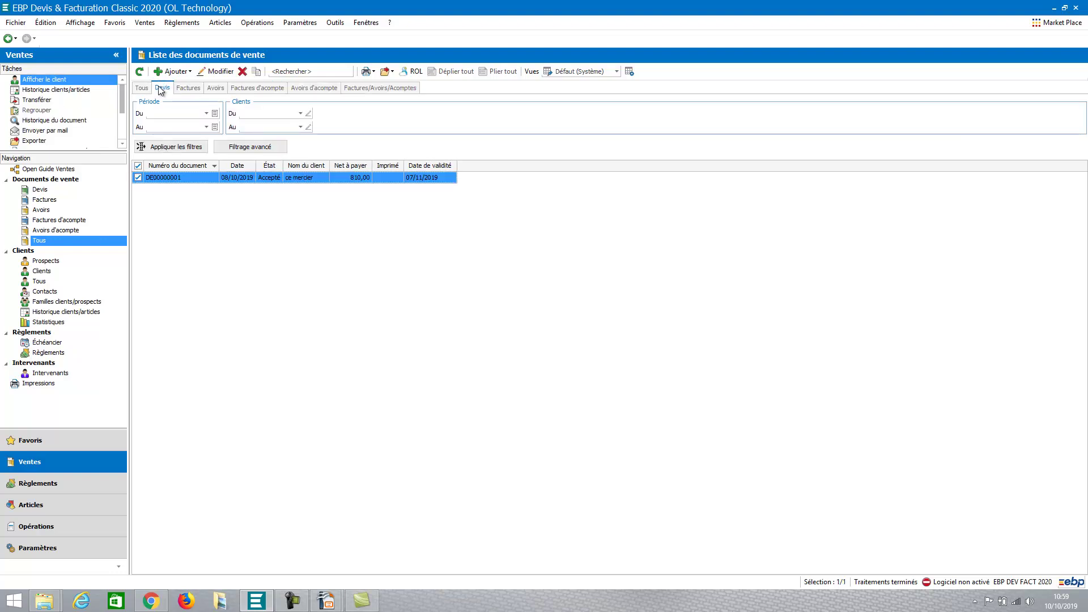
left_click(175, 70)
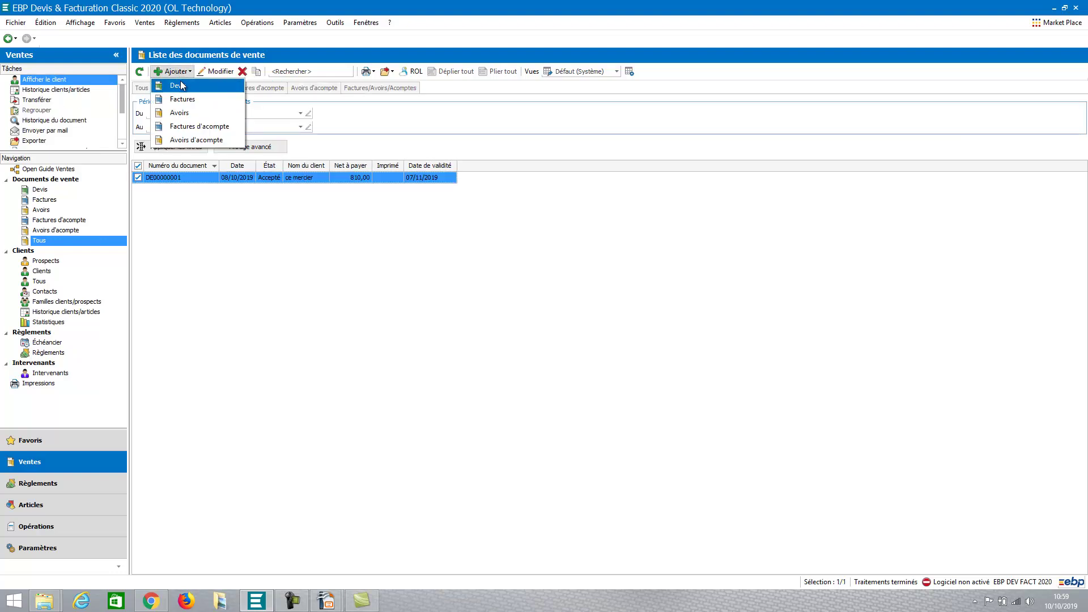
left_click(180, 84)
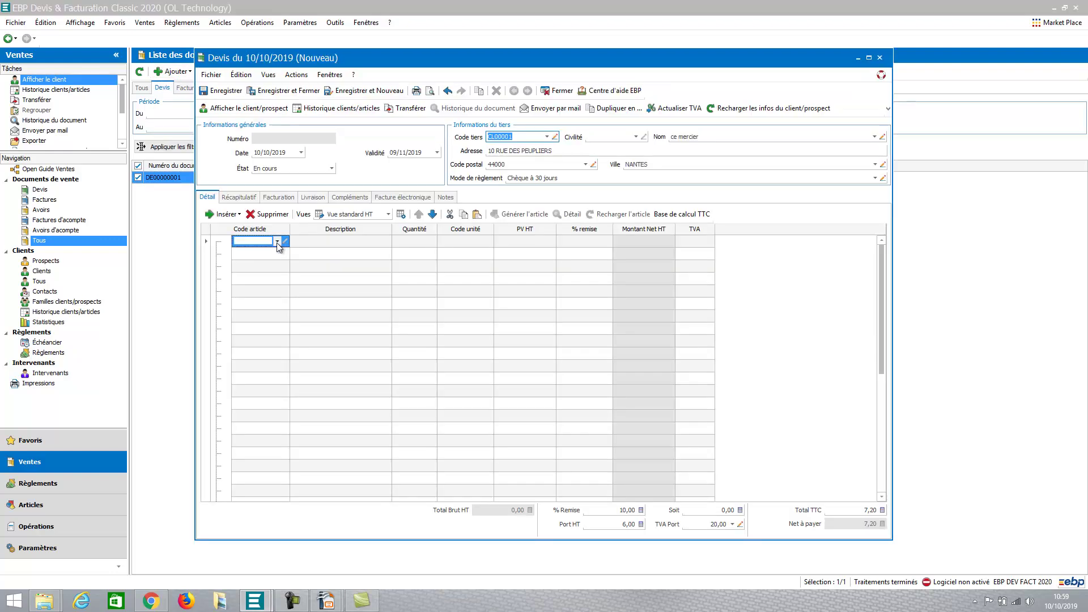
left_click(277, 243)
double_click(267, 289)
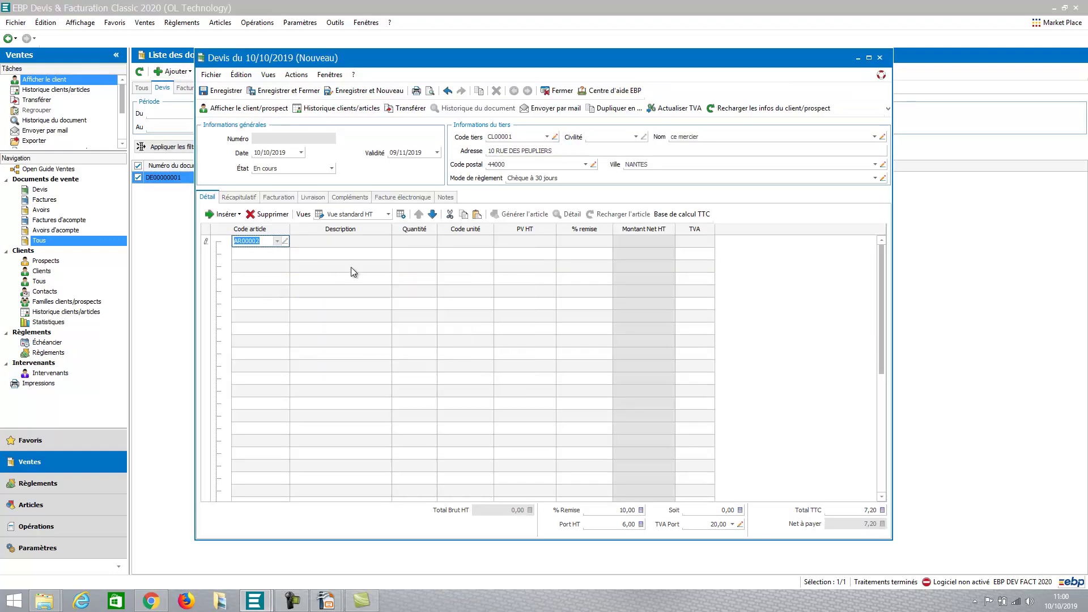
key("Tab")
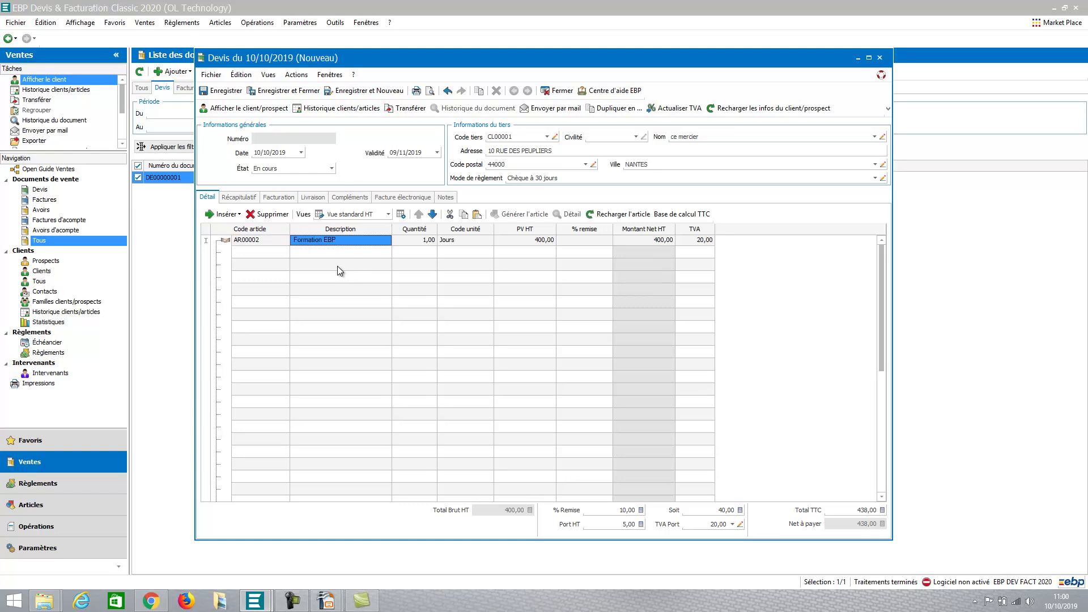
Add the description text "30 % acompte" to the quote beneath the Formation EBP line.
key("F4")
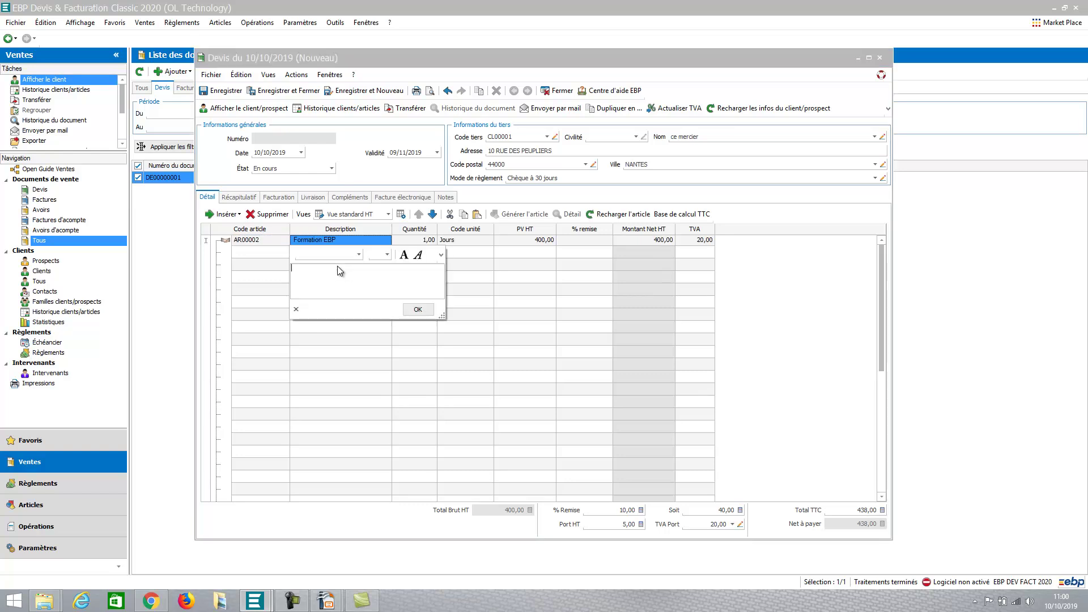
left_click(337, 266)
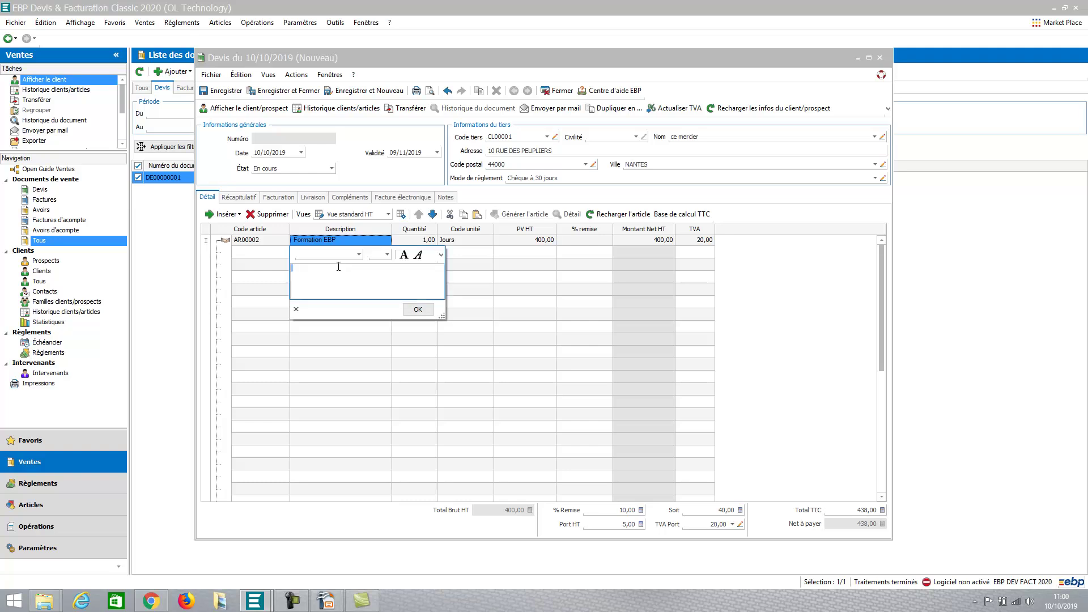
type("30 %")
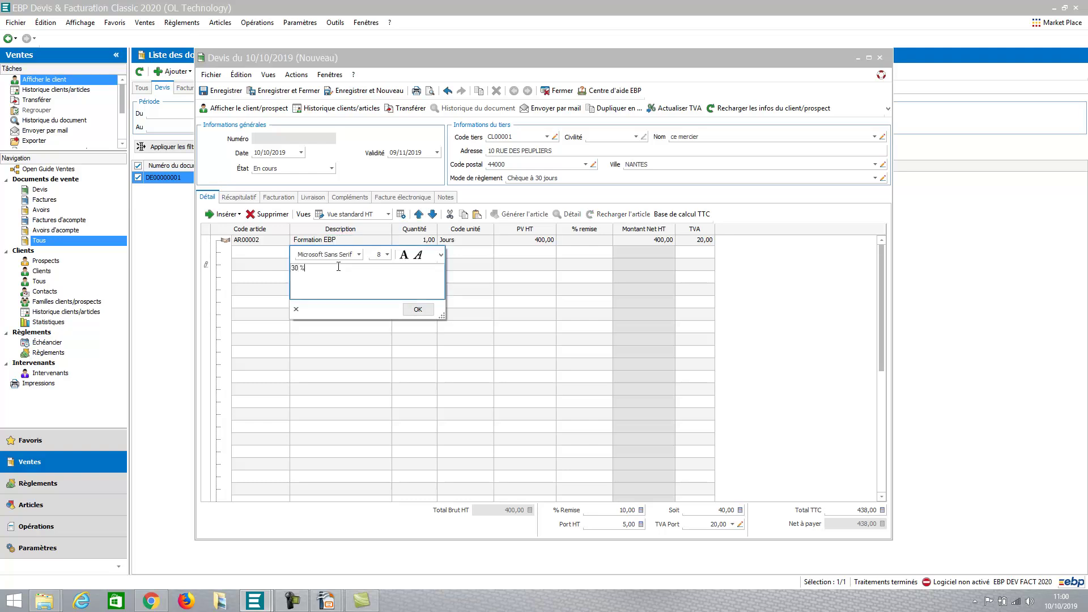
type(" acompte")
left_click(418, 309)
key("Tab")
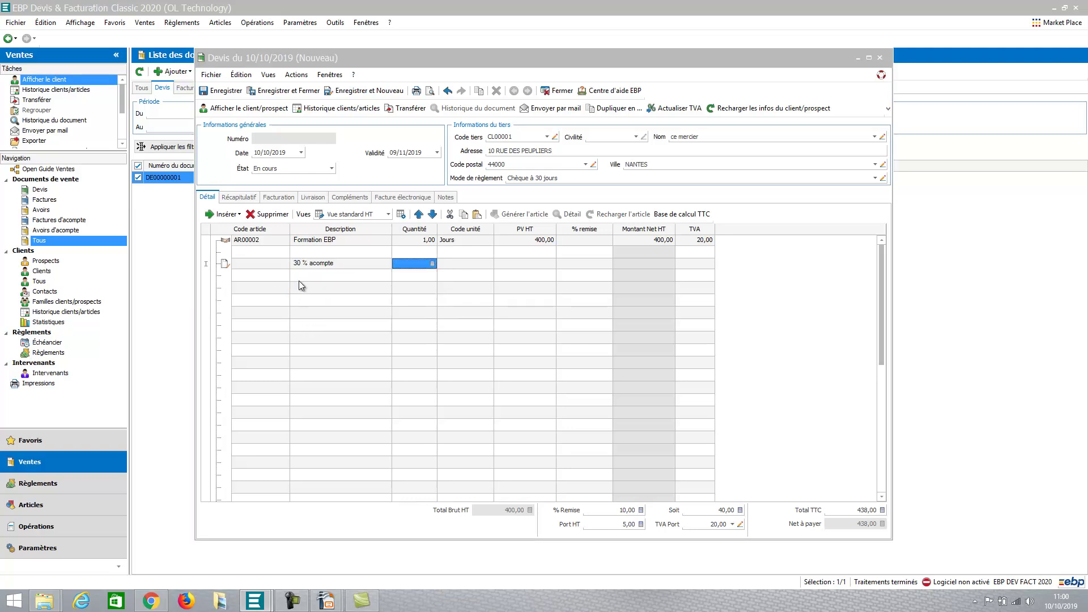
Save the quote to check the article and deposit lines in its print preview, and close both windows.
left_click(430, 92)
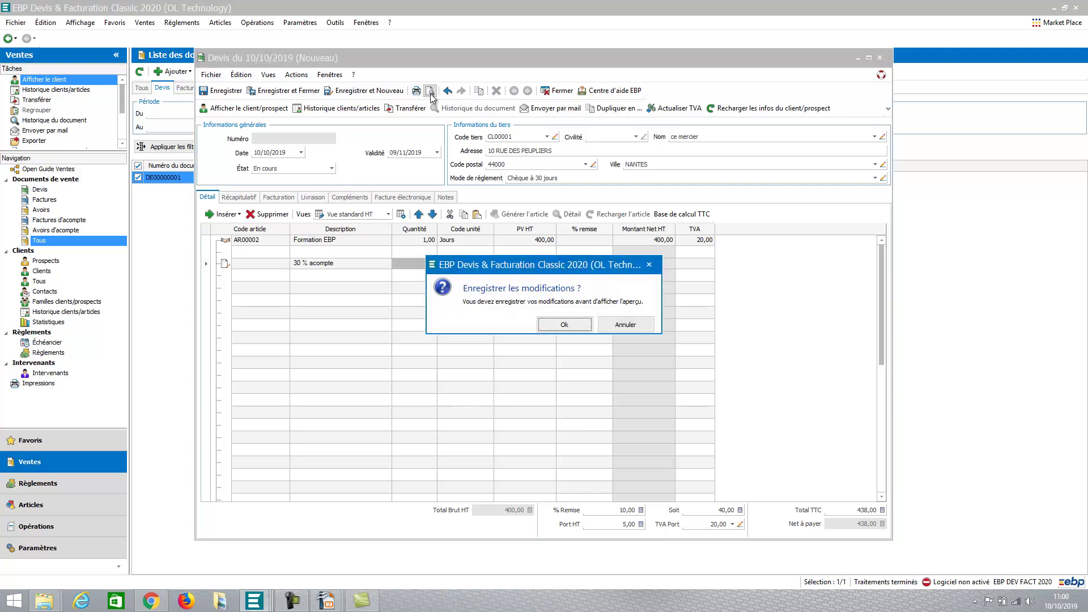
left_click(564, 326)
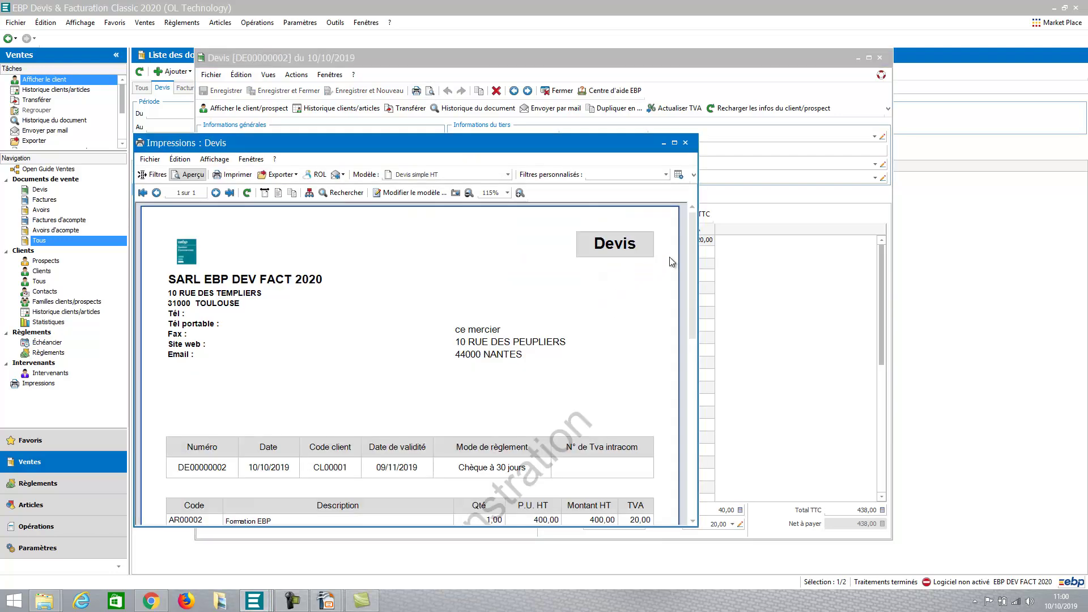
left_click_drag(693, 235, 693, 291)
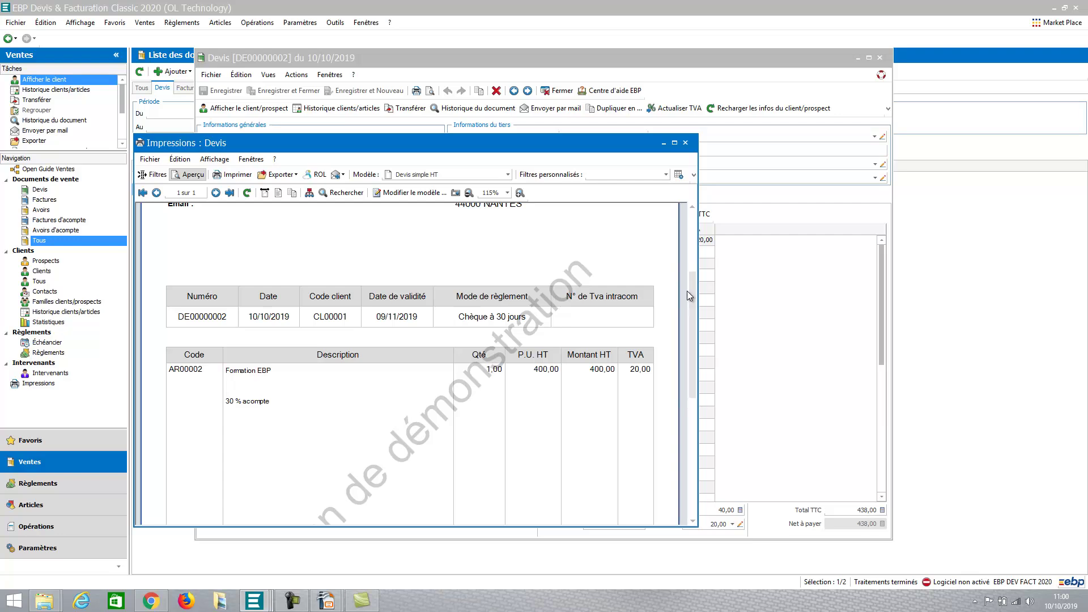
left_click(685, 143)
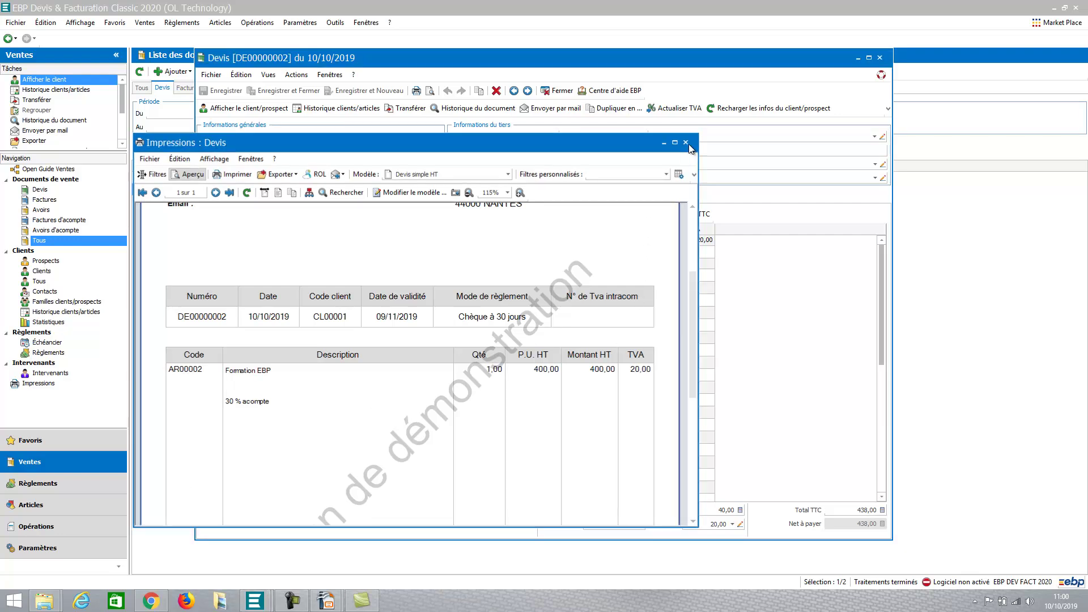
left_click(565, 91)
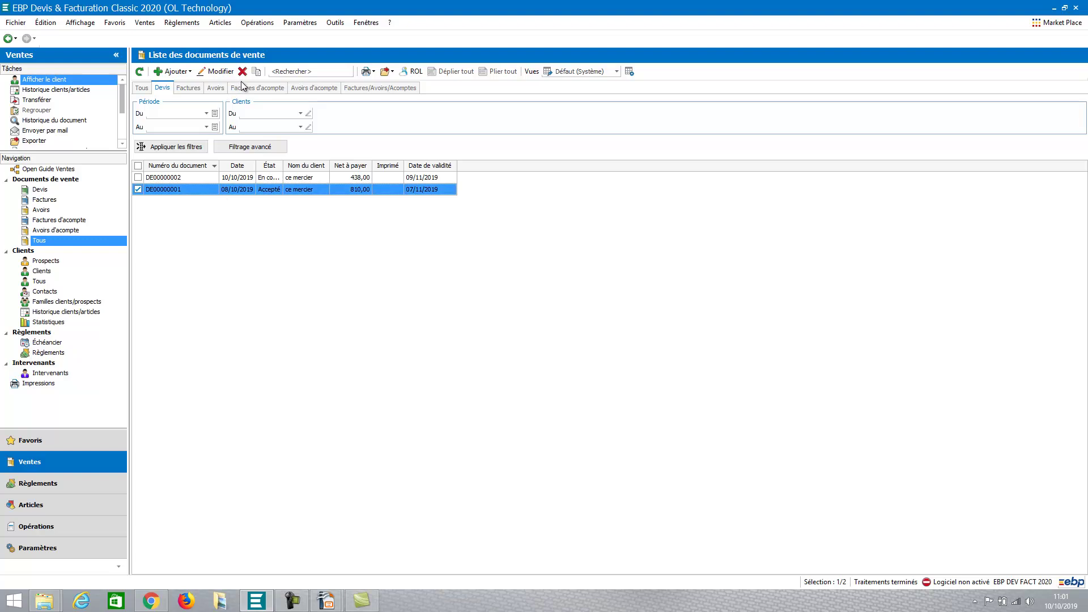
Create a new deposit invoice (Facture d'acompte) for the same client as the quote.
left_click(258, 88)
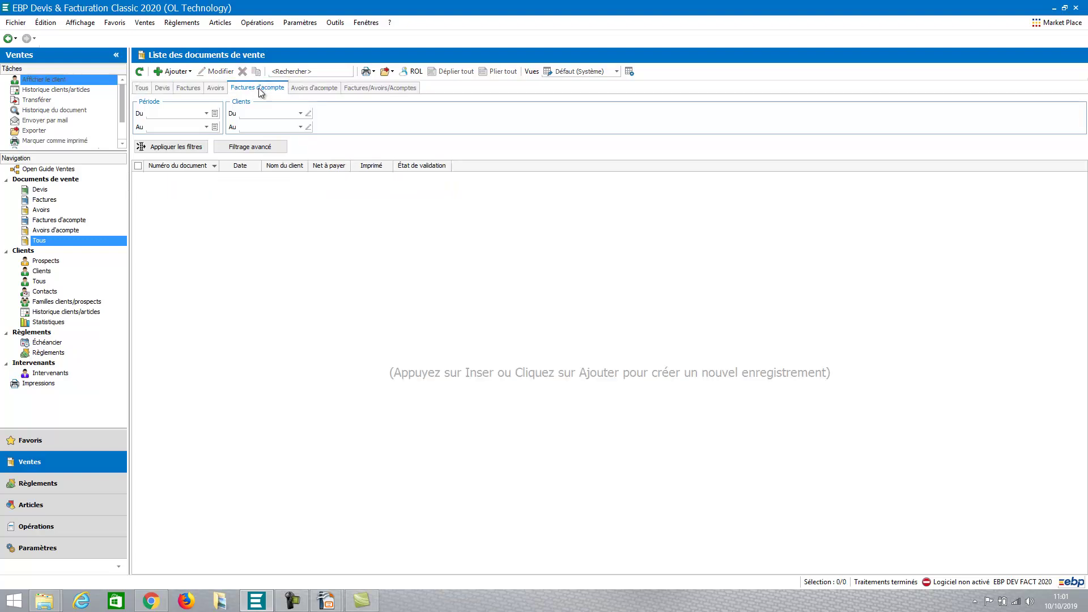
left_click(175, 71)
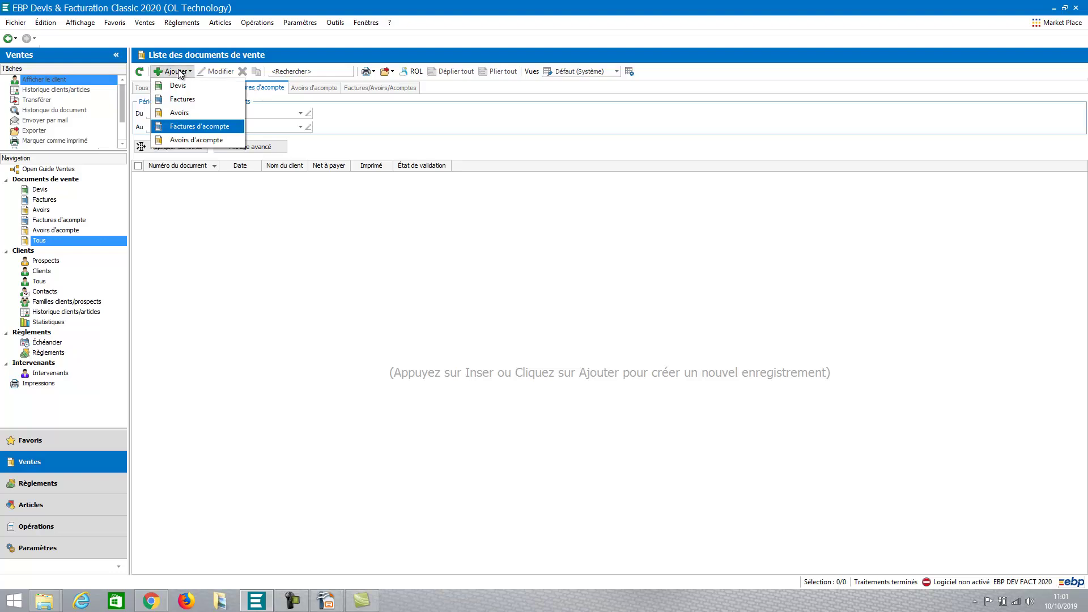
left_click(178, 126)
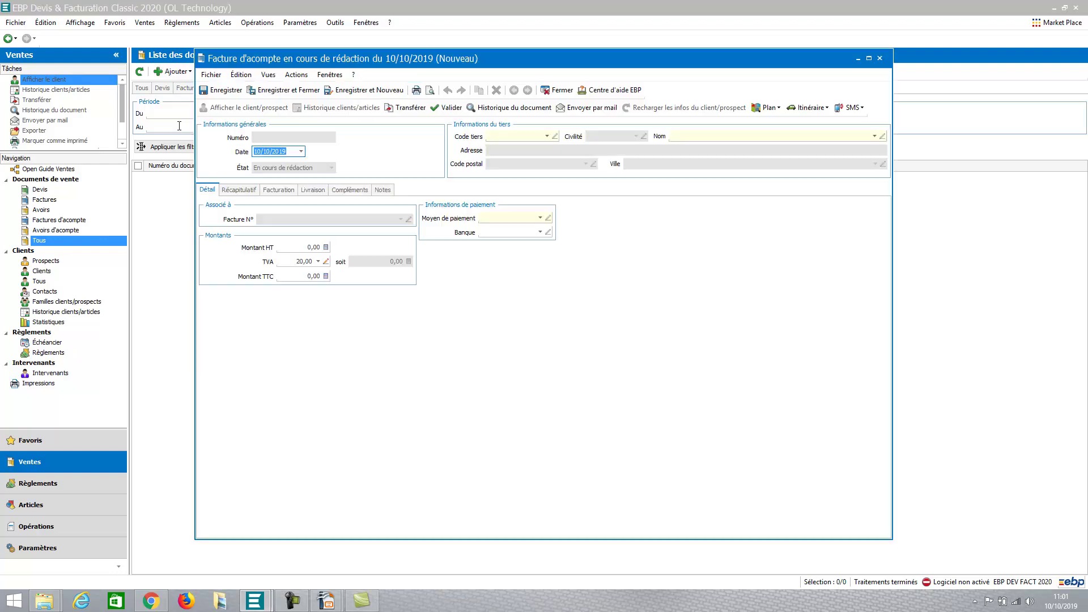
left_click(545, 136)
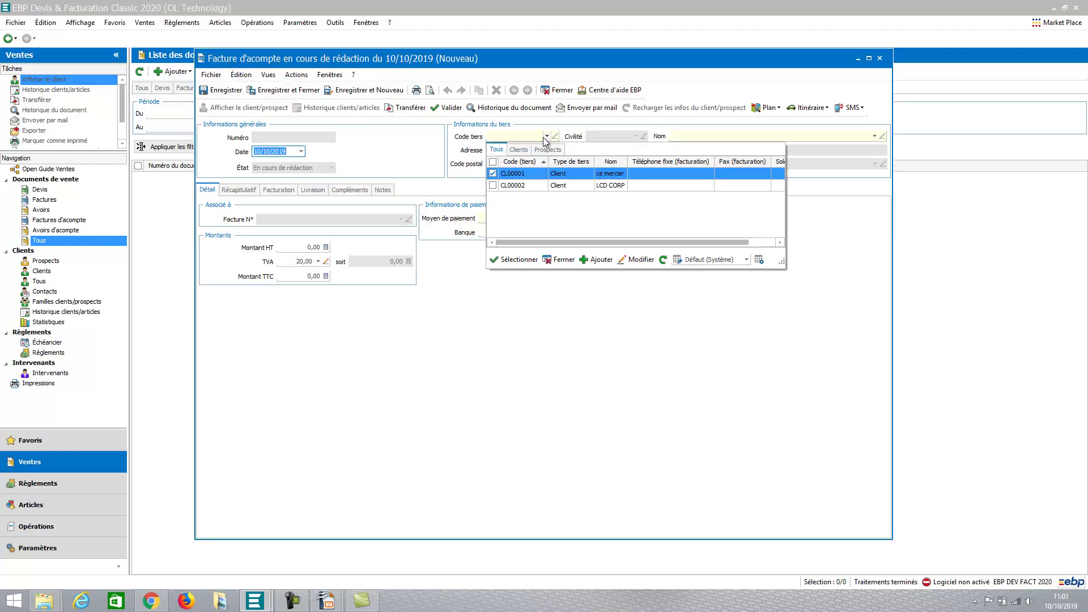
left_click(529, 178)
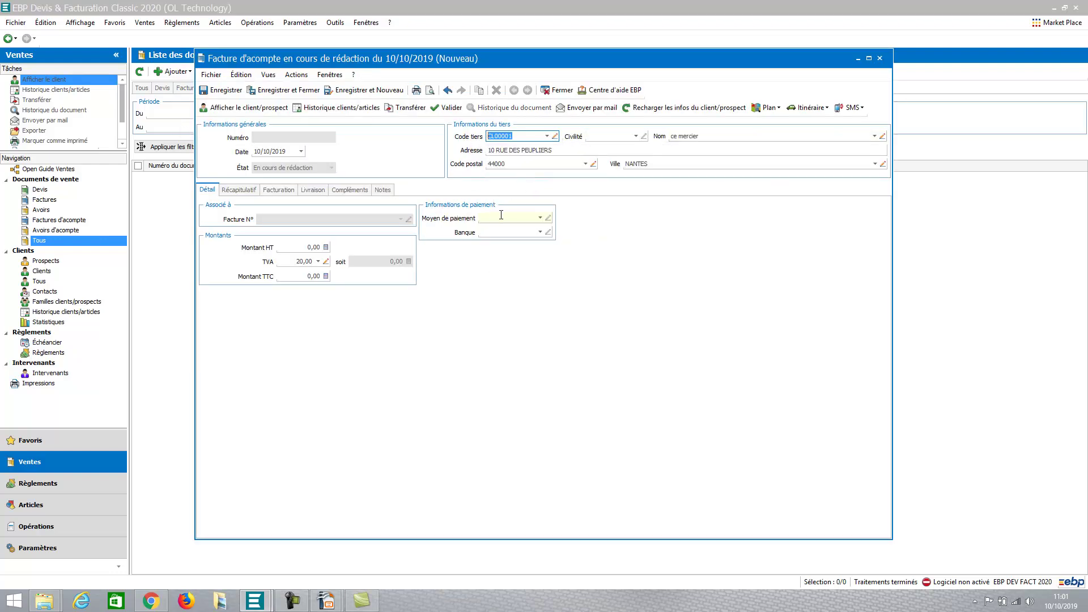
Set the deposit invoice's payment method to Chèque and its amount excluding tax (Montant HT) to 100.
left_click(539, 218)
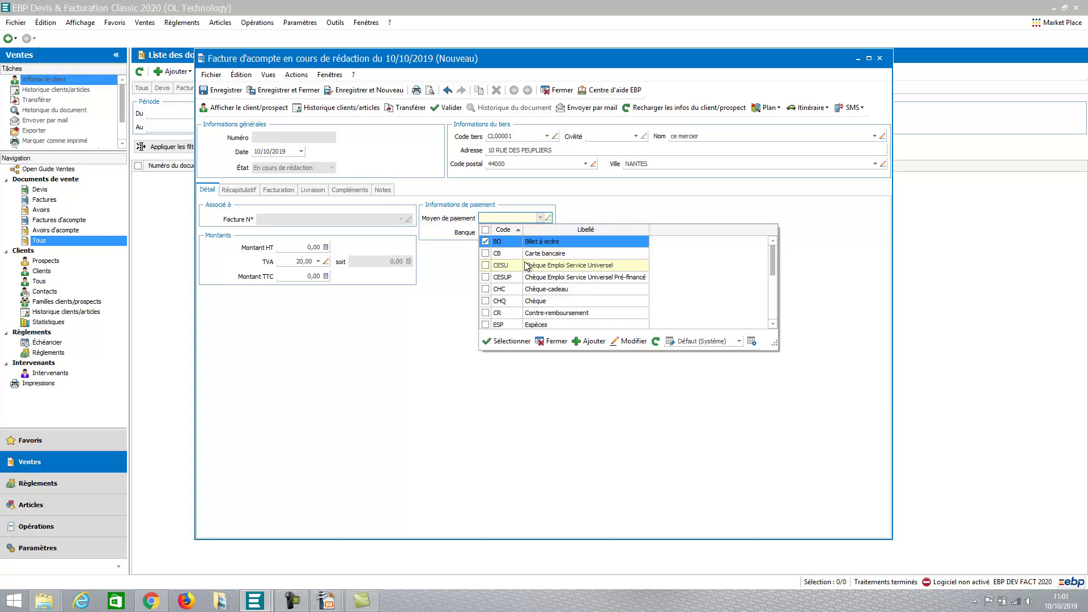
left_click(539, 300)
left_click(294, 247)
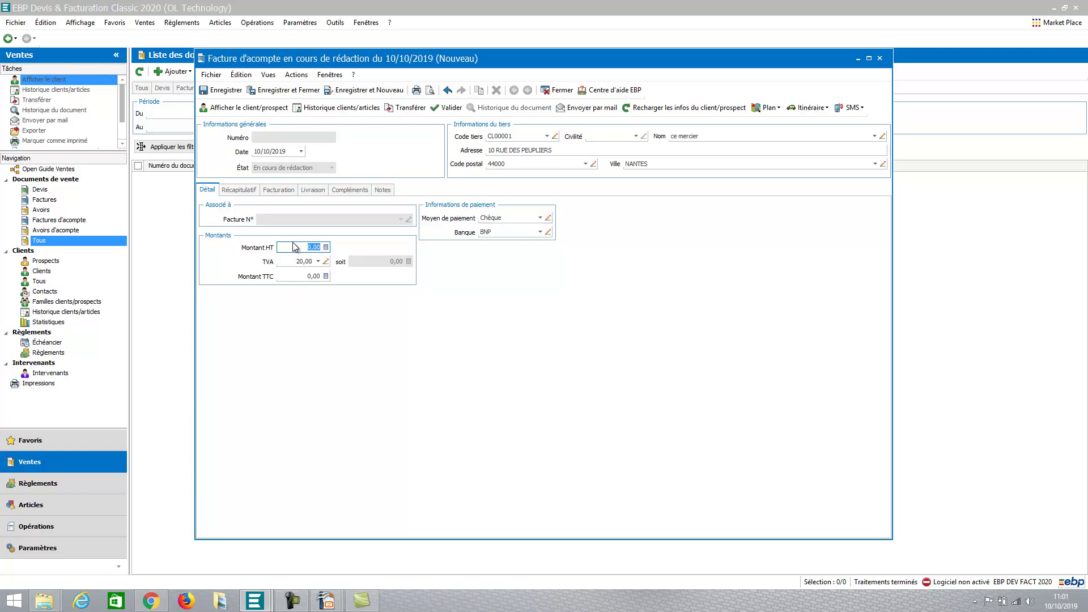
type("100")
key("Tab")
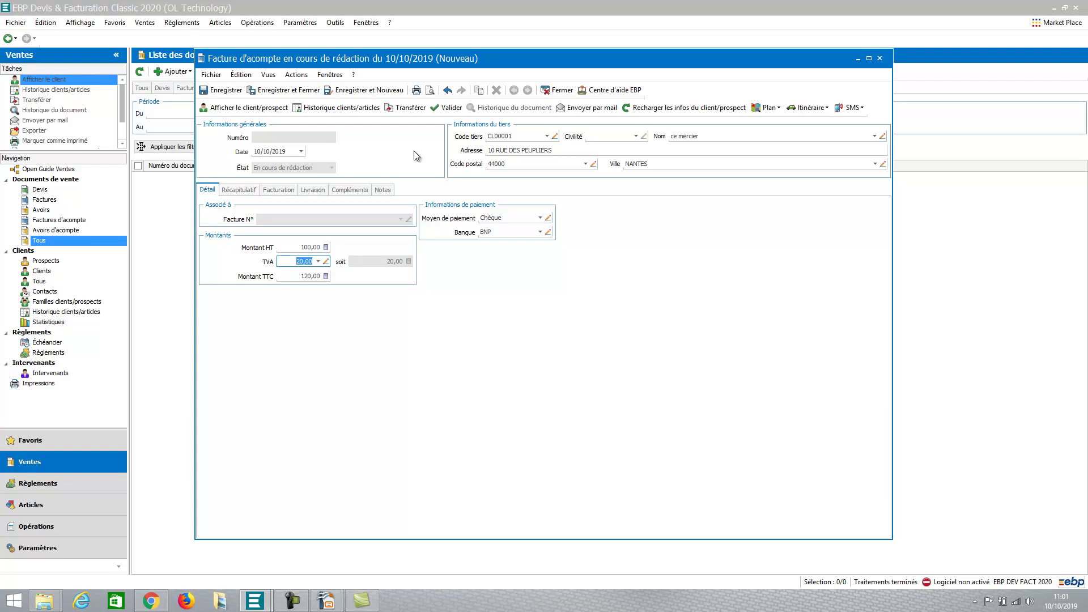
Validate the deposit invoice, display its generated payment, and close both records.
left_click(452, 111)
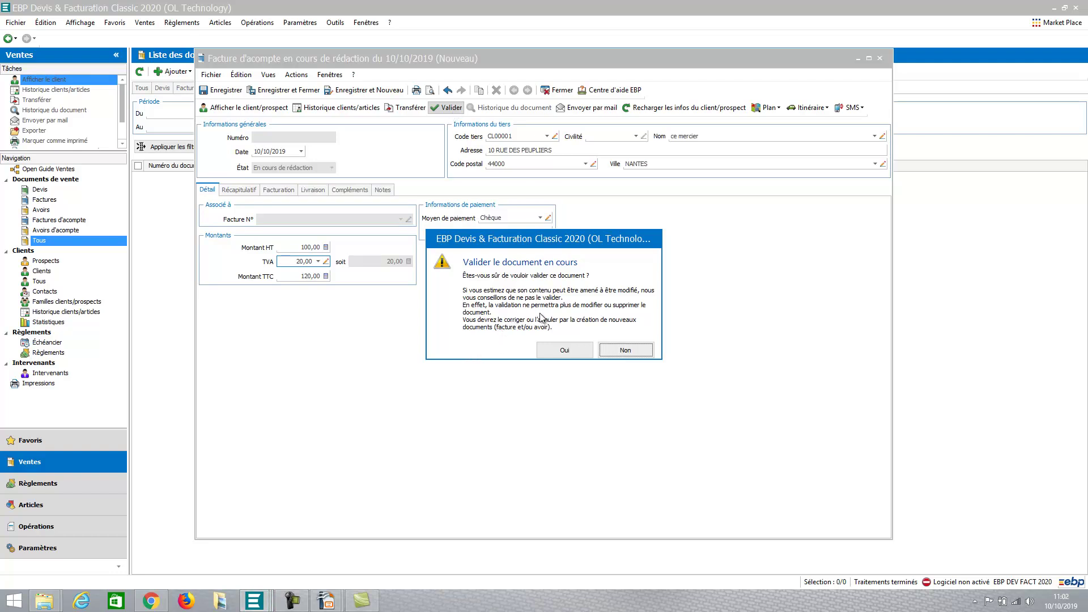
left_click(564, 350)
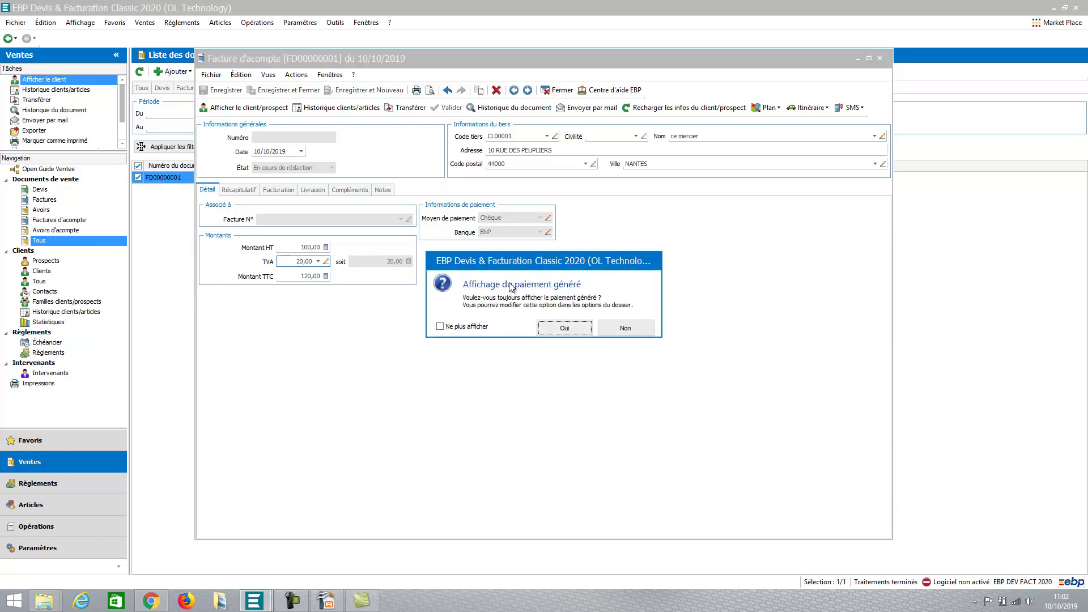
left_click(586, 325)
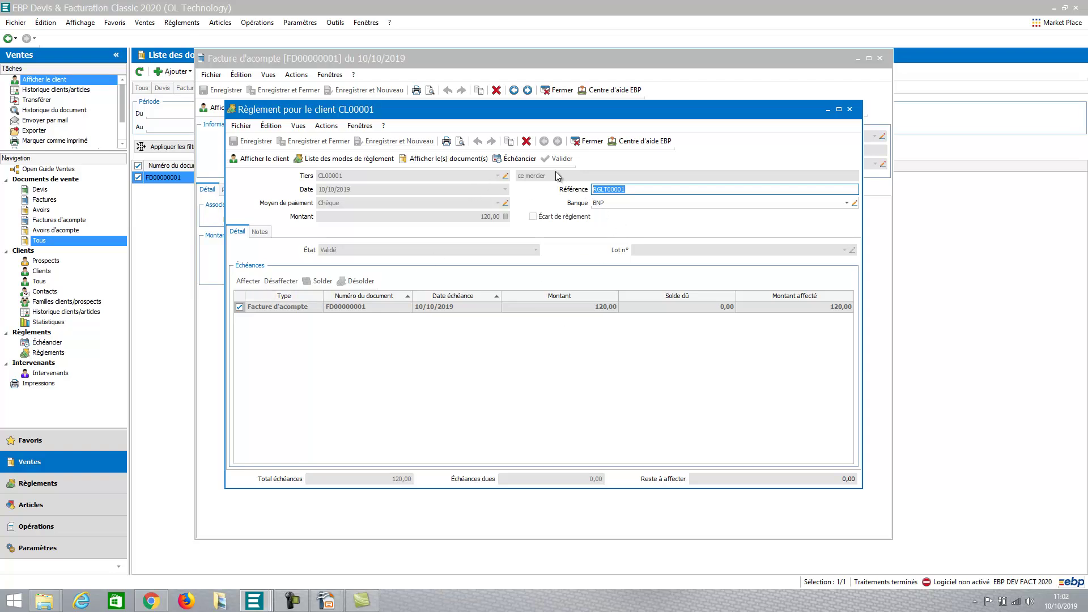
left_click(586, 141)
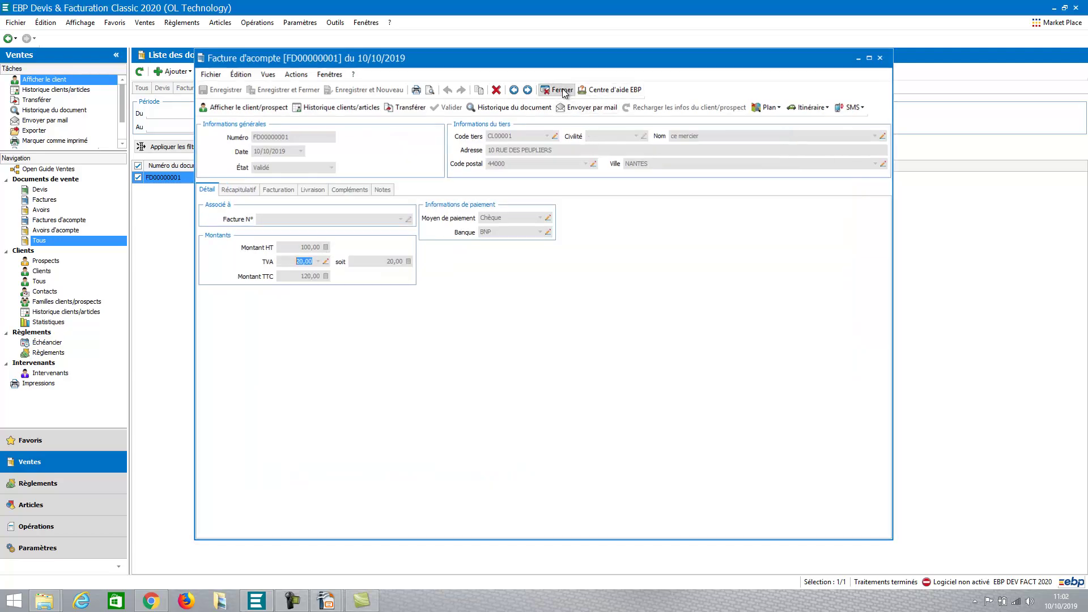
left_click(561, 91)
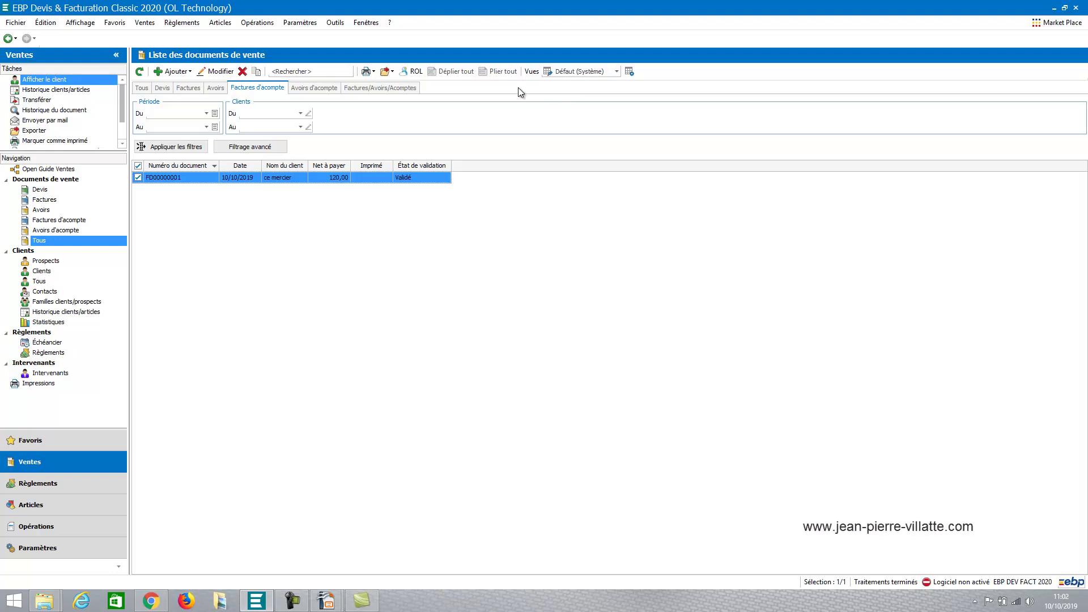
Transfer the quote dated 10/10/2019 into a Facture, with the generated documents set to open after the transfer.
left_click(163, 87)
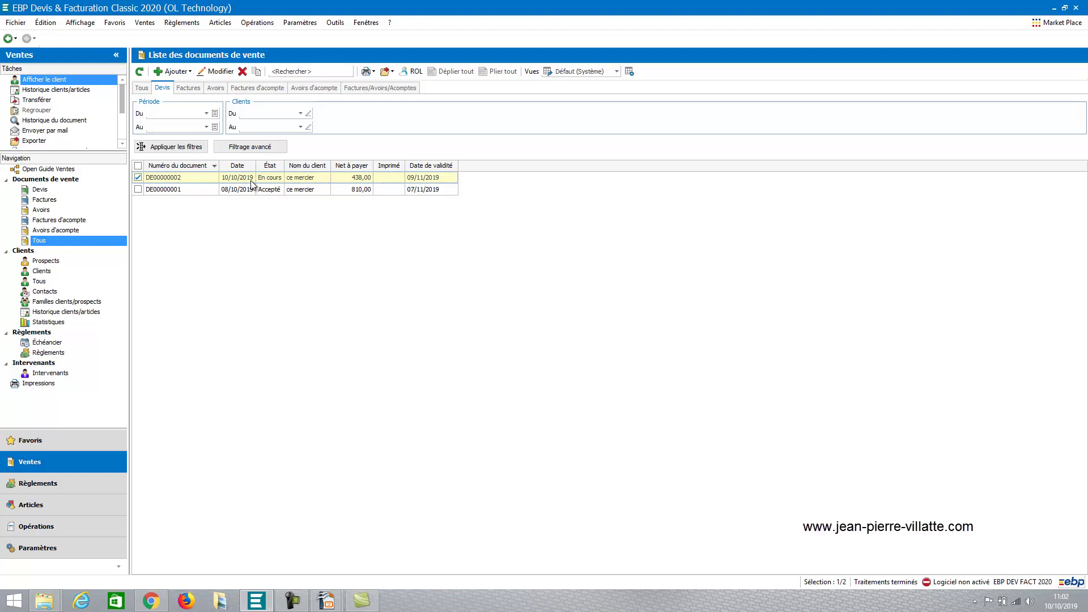
key("ctrl+t")
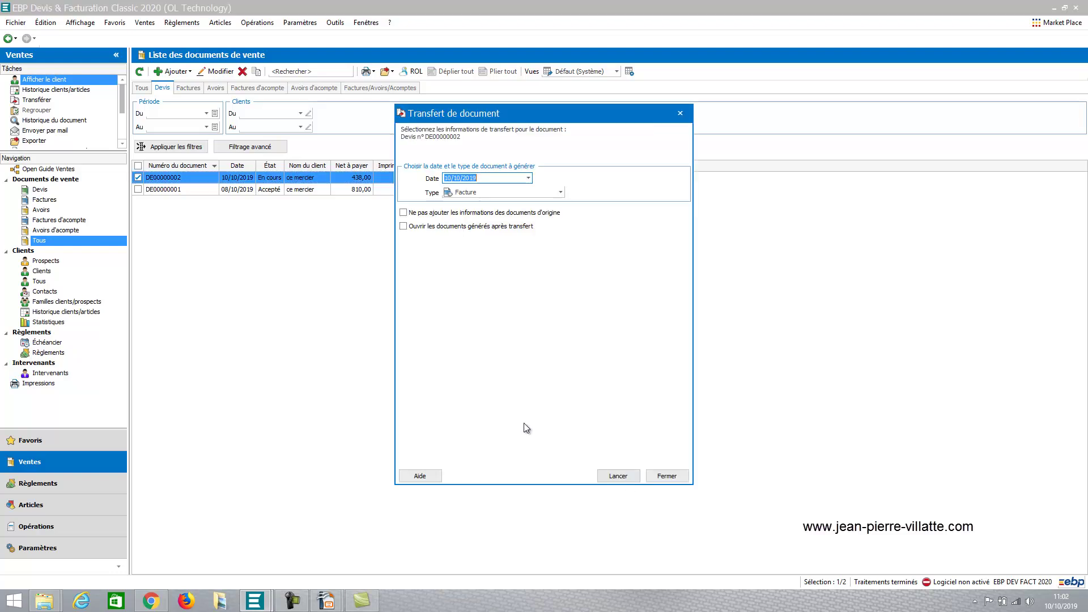
left_click(462, 227)
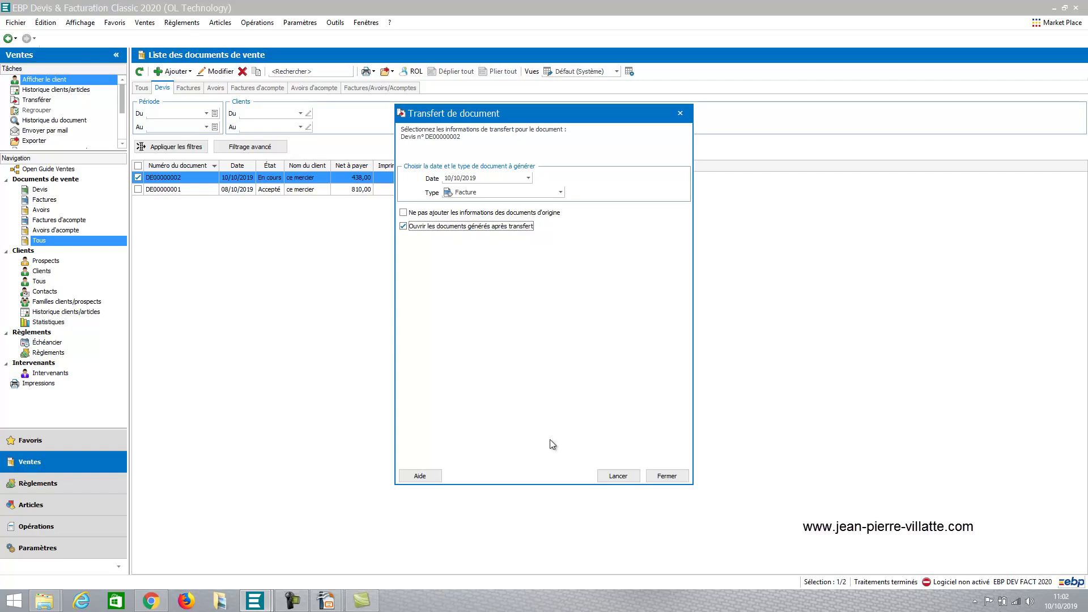
left_click(617, 478)
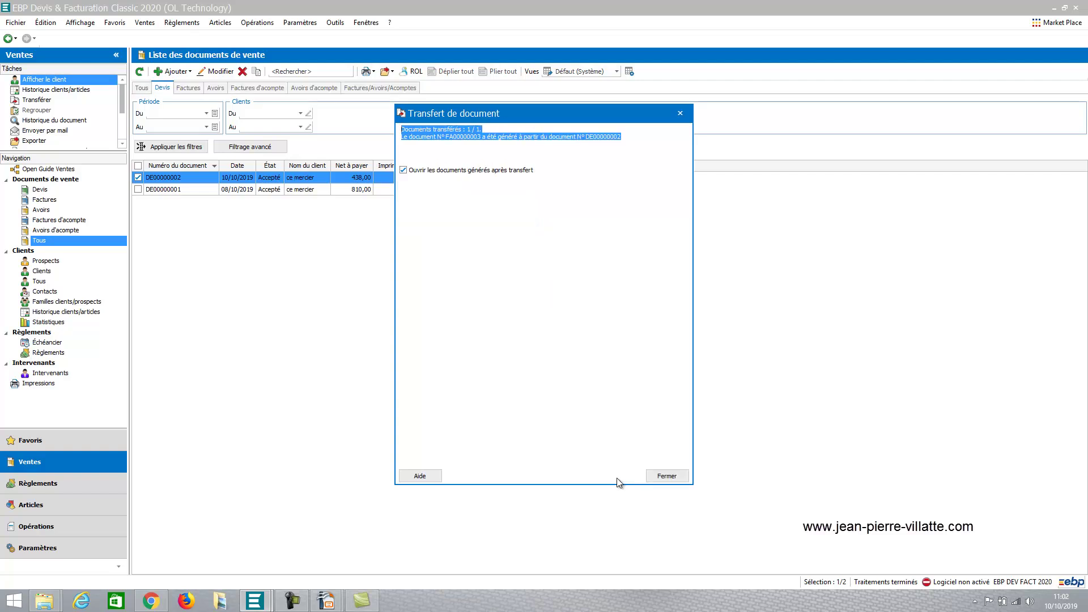
Assign the client's existing deposit document dated 10/10/2019 to the newly generated invoice as its Acompte.
left_click(661, 476)
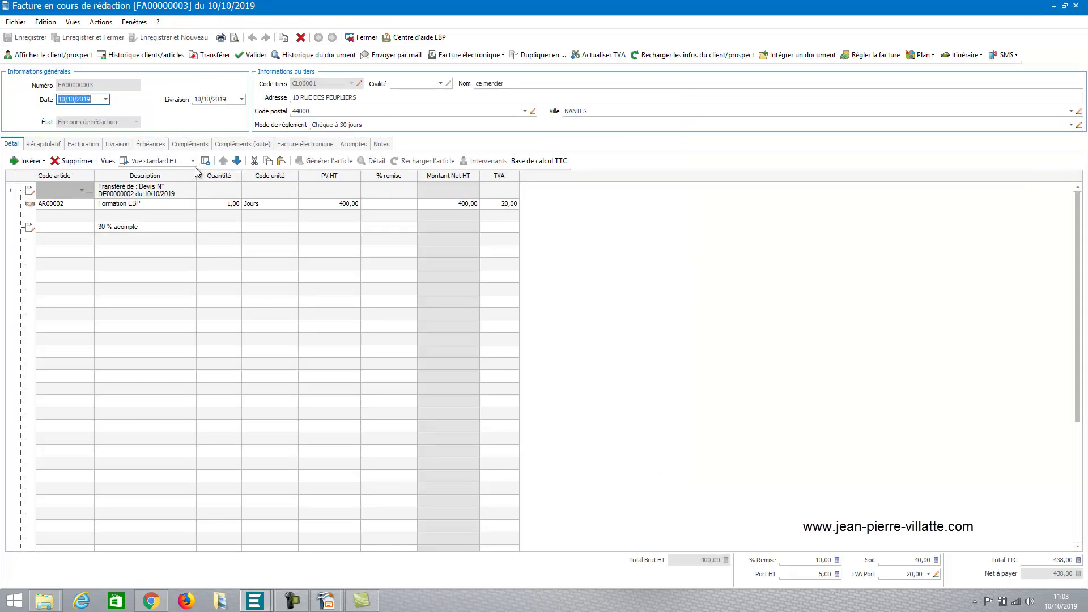
left_click(352, 147)
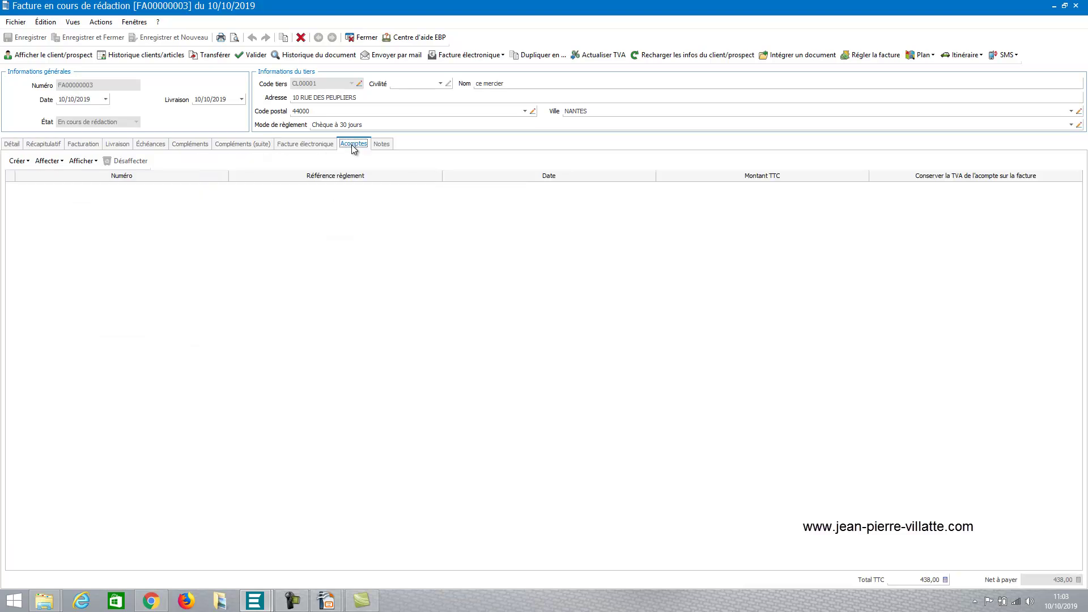
left_click(52, 162)
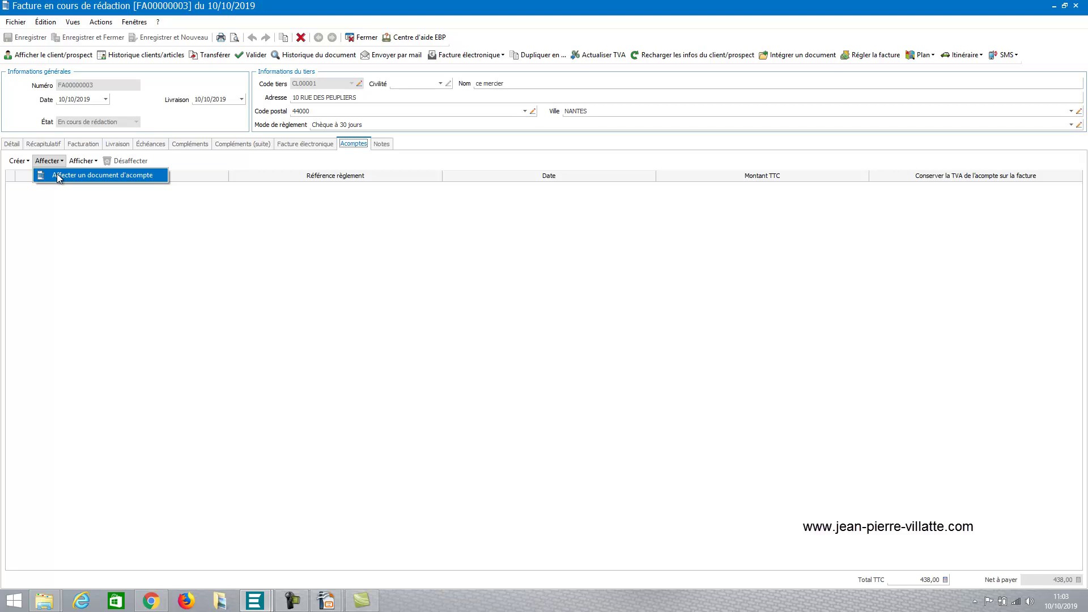
left_click(59, 177)
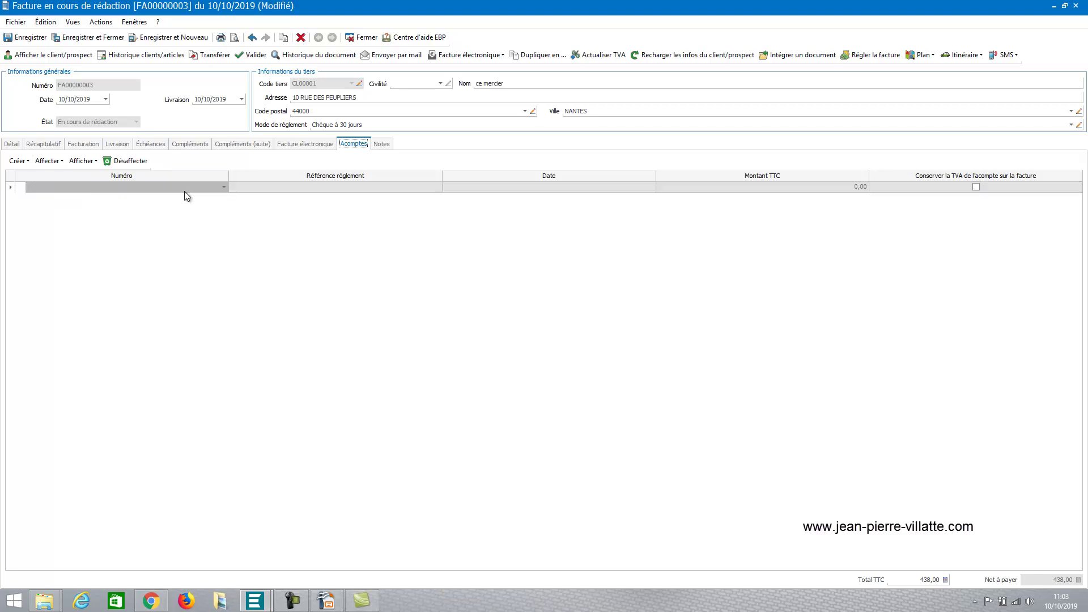
left_click(225, 187)
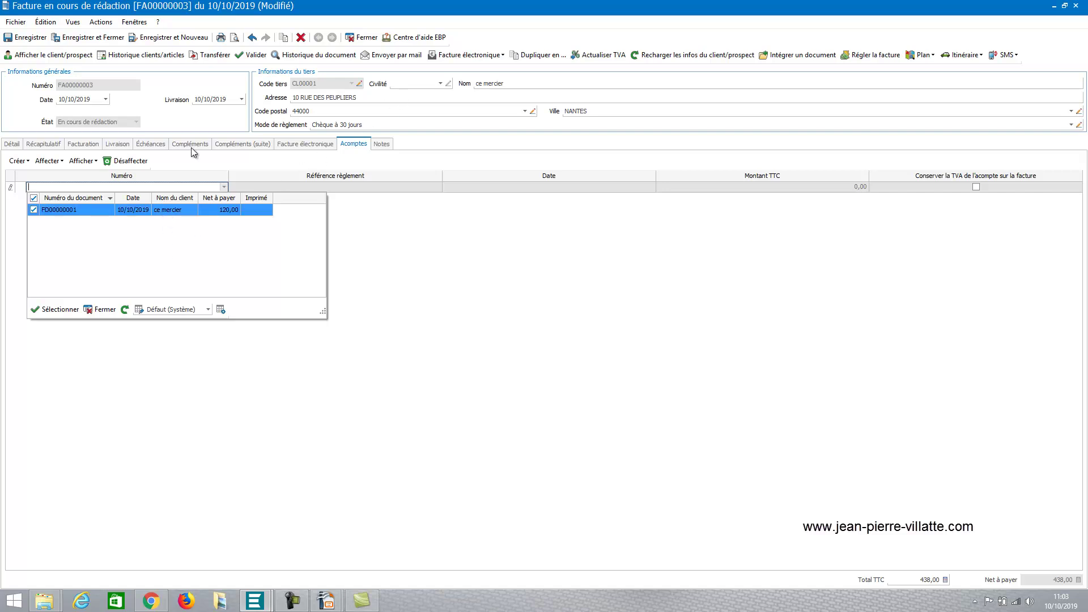
double_click(103, 210)
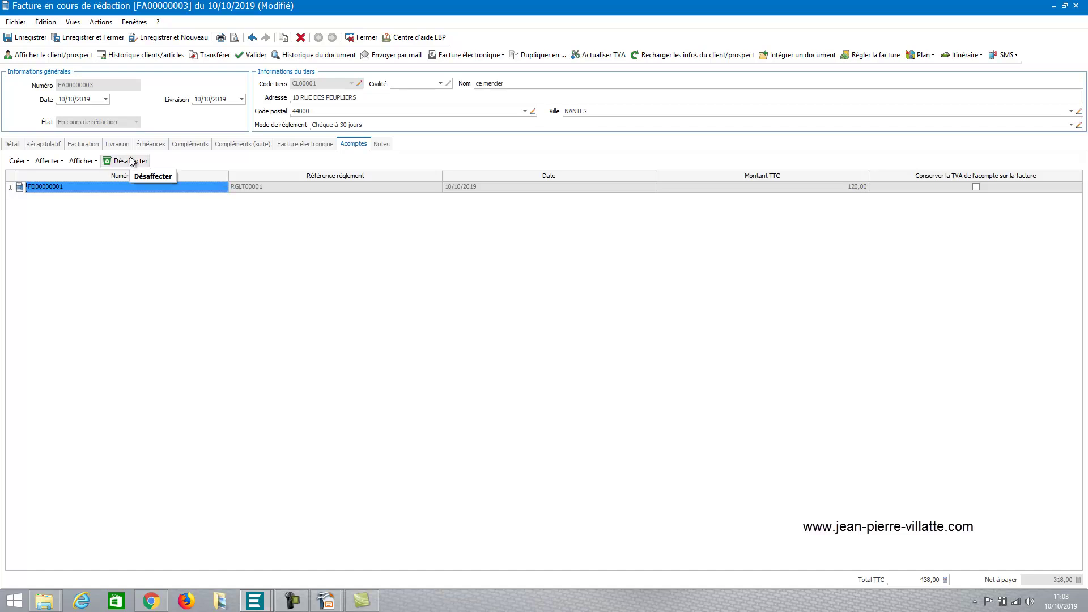
Review the invoice's totals summary, save the invoice, and preview its printout through the deposit recap and totals.
left_click(51, 146)
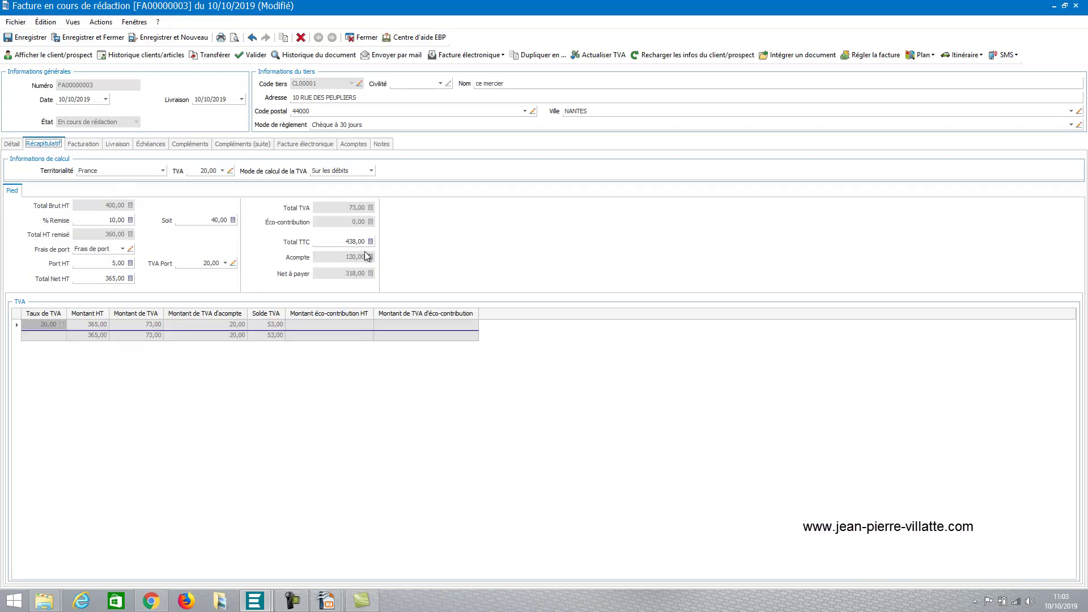
left_click(235, 38)
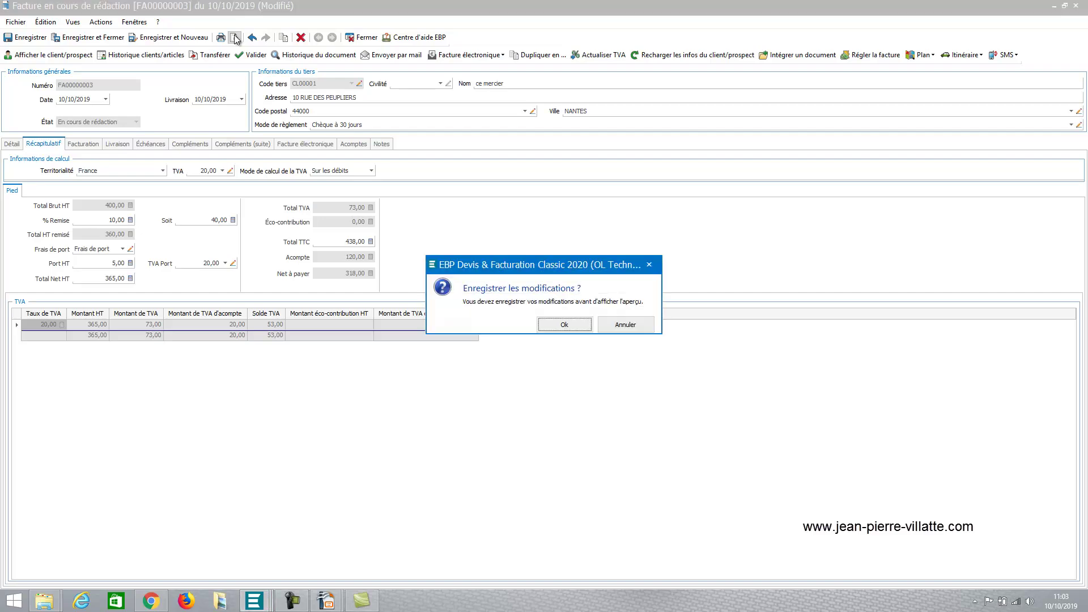
left_click(564, 327)
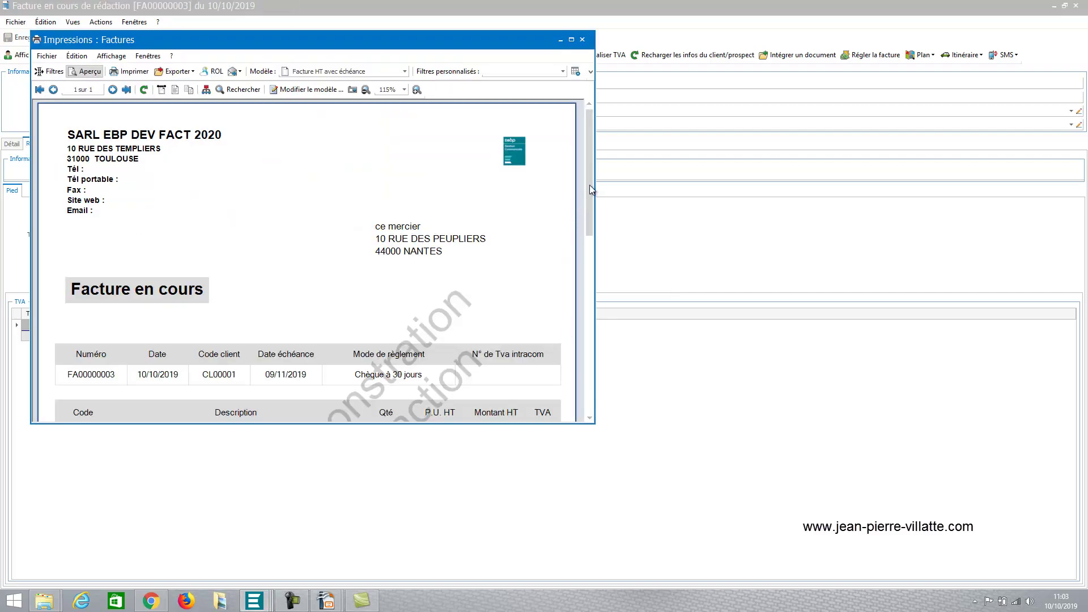
left_click_drag(592, 177, 611, 333)
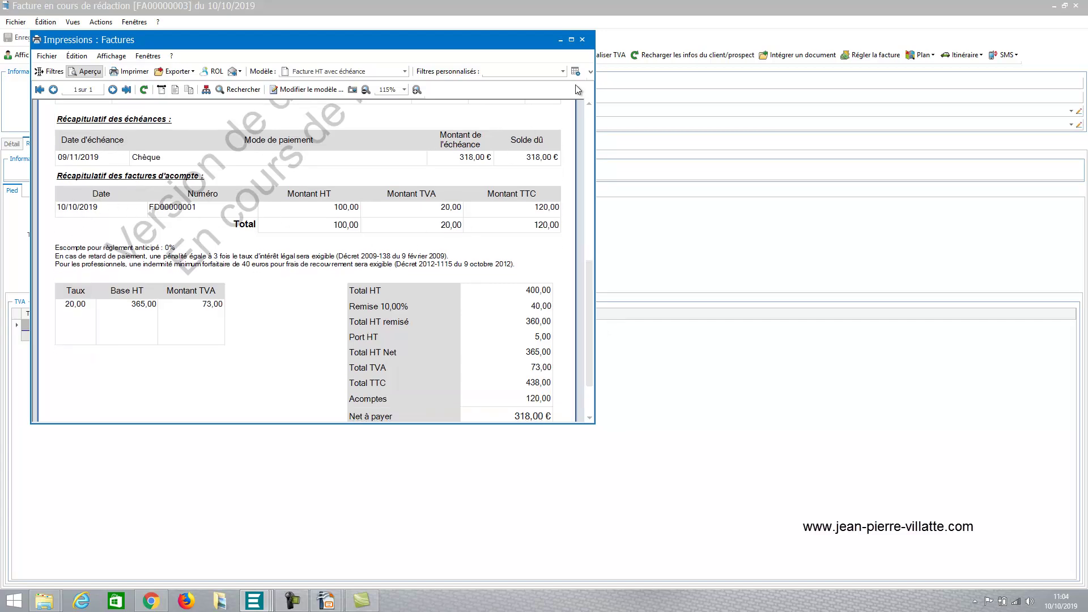
left_click(586, 42)
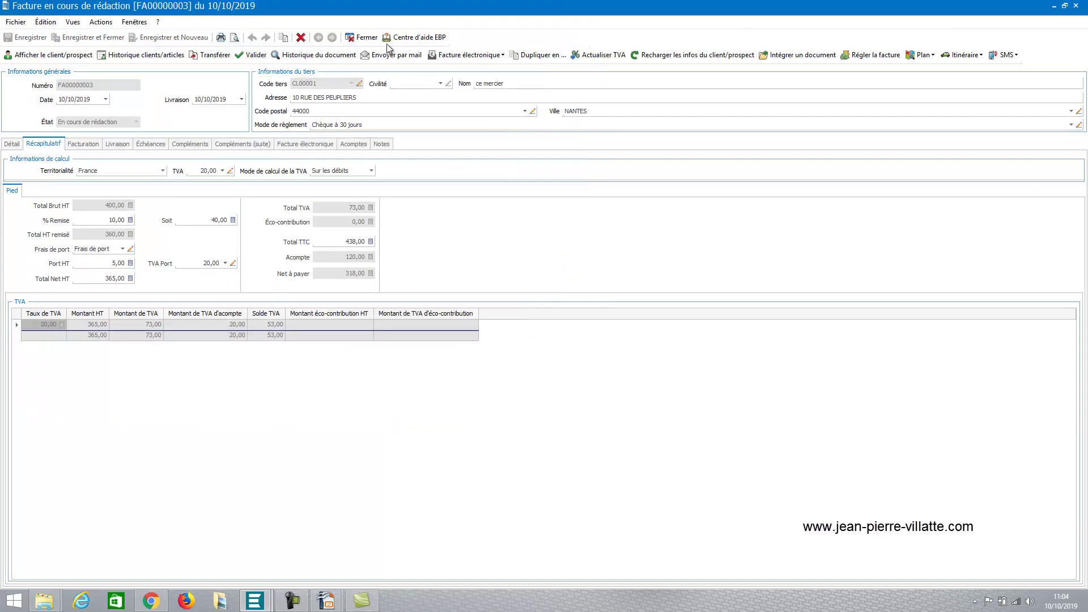
Validate the invoice with the assigned deposit and close it.
left_click(253, 57)
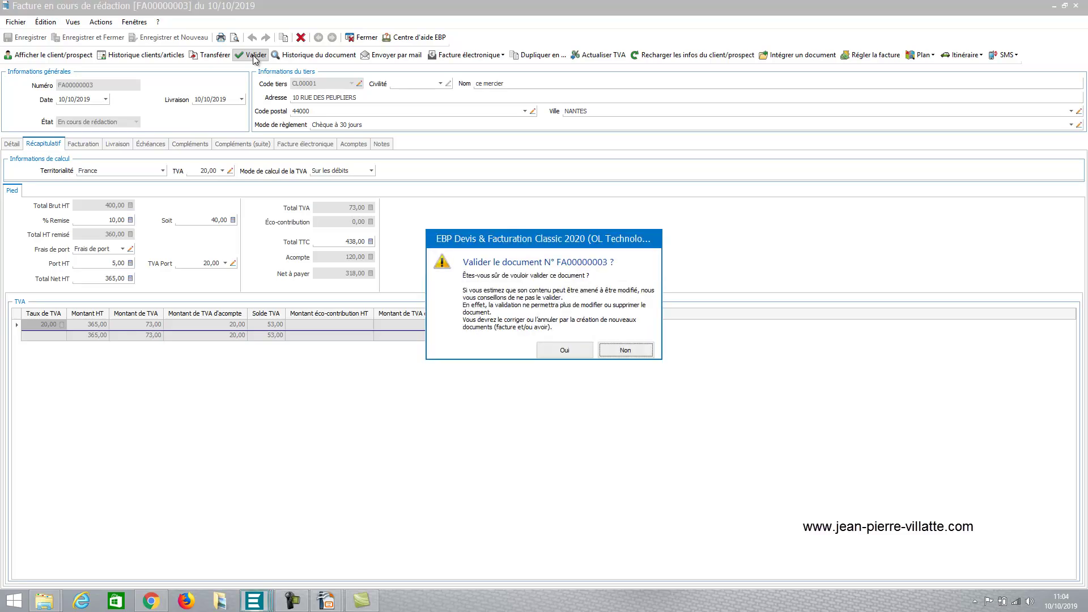
left_click(572, 351)
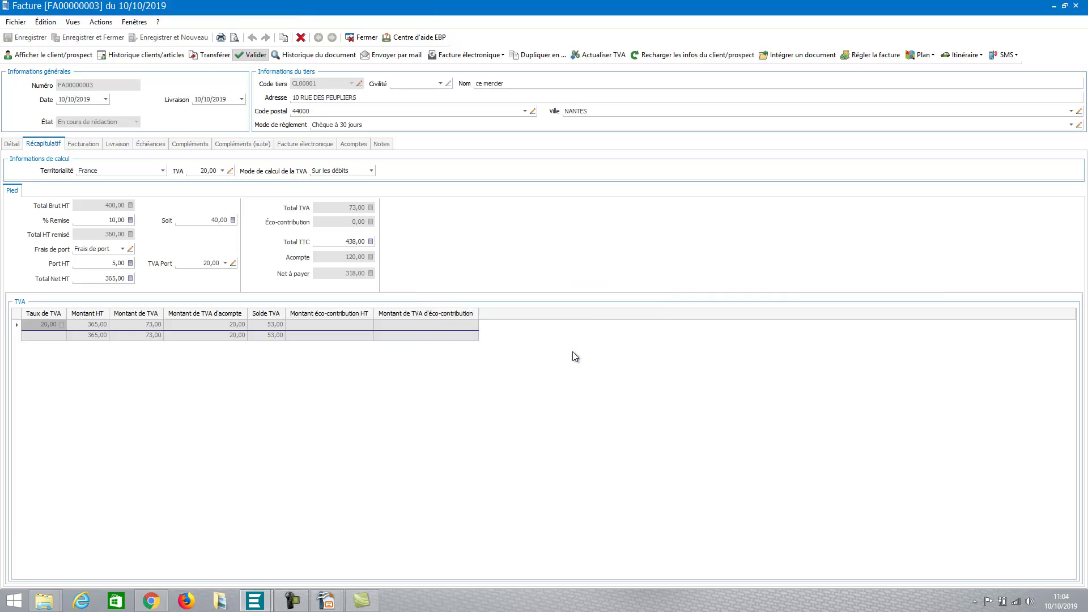
left_click(363, 38)
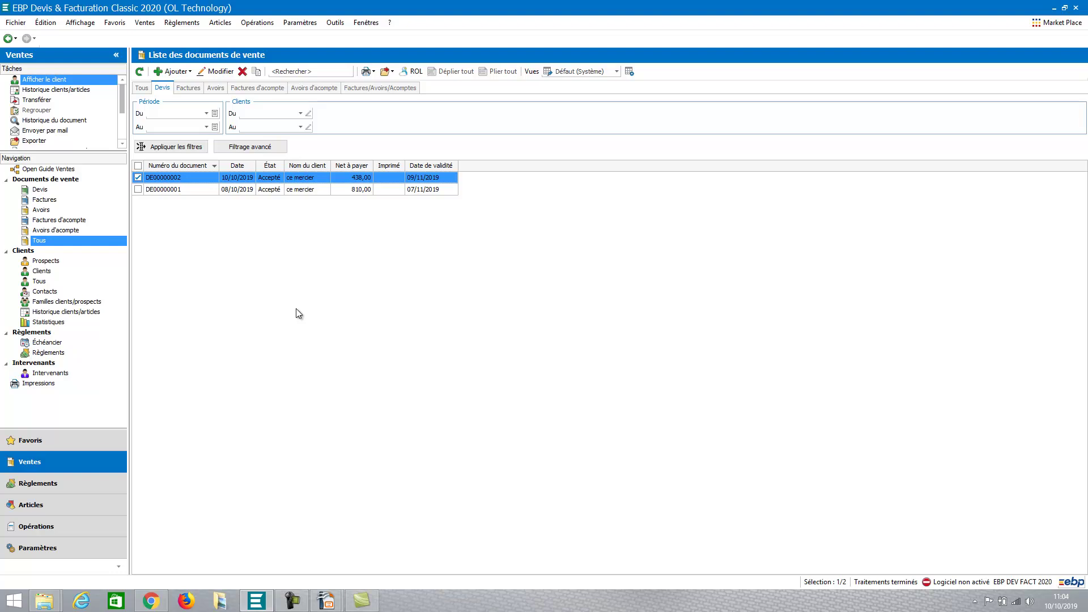
In the company settings for quotes (Devis), set the requested deposit percentage (Pourcentage d'acompte demandé) to 30.
left_click(44, 546)
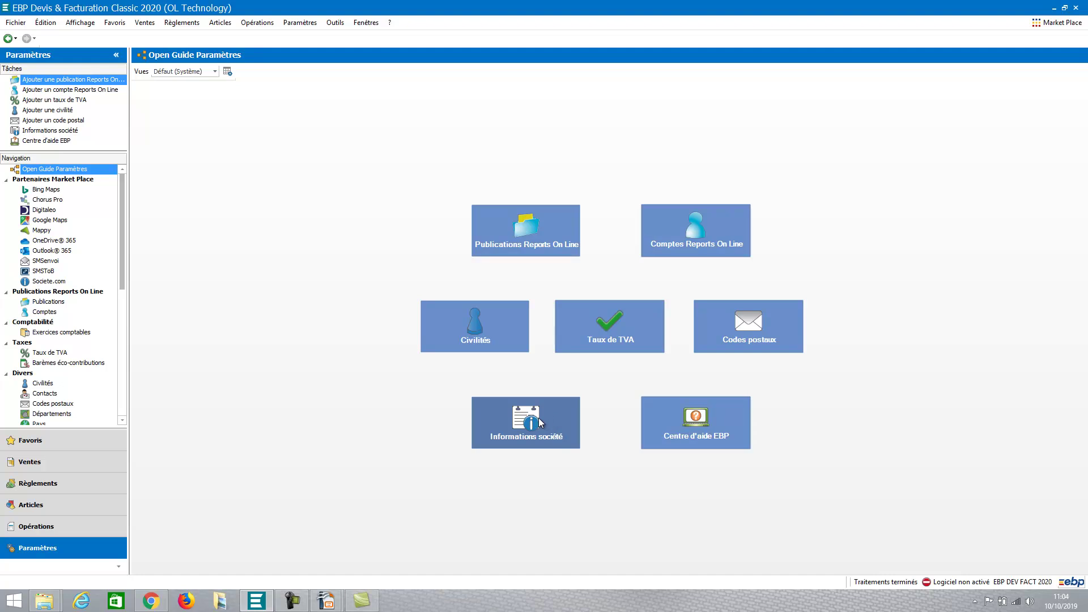
left_click(539, 420)
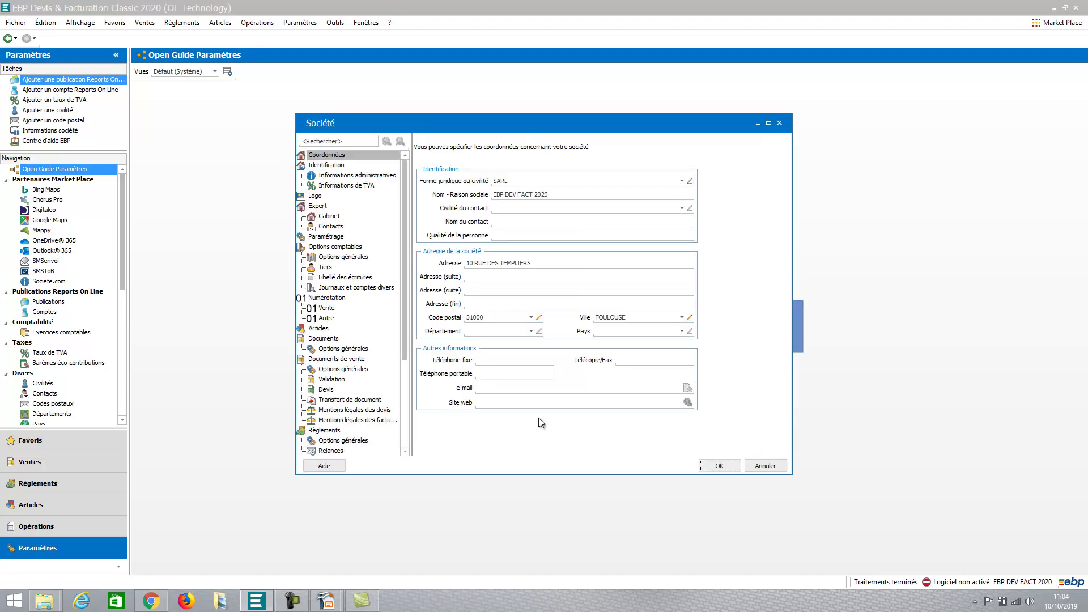
left_click(769, 123)
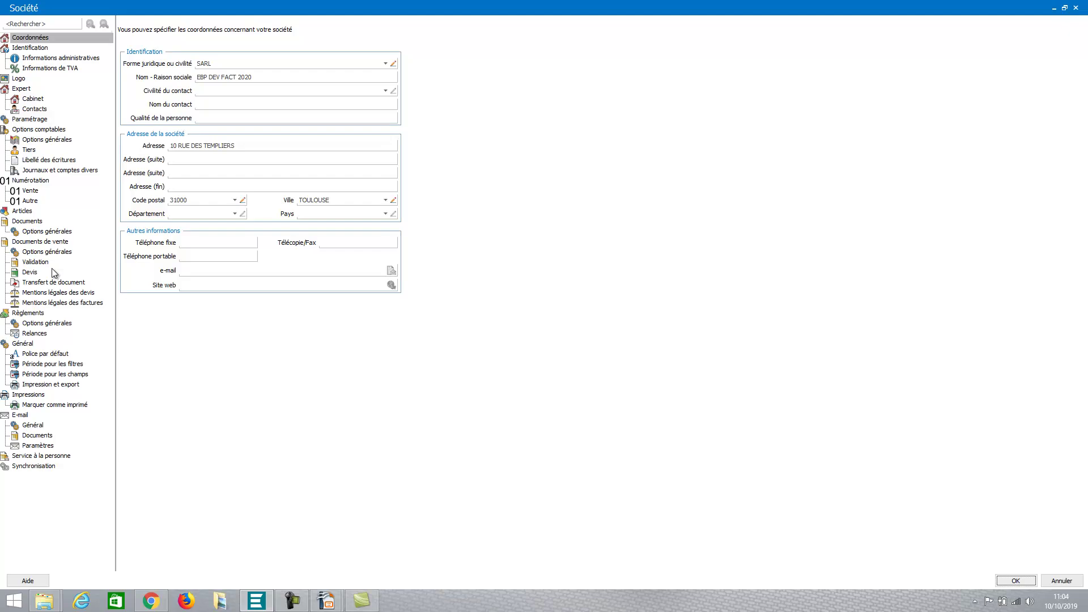
left_click(31, 273)
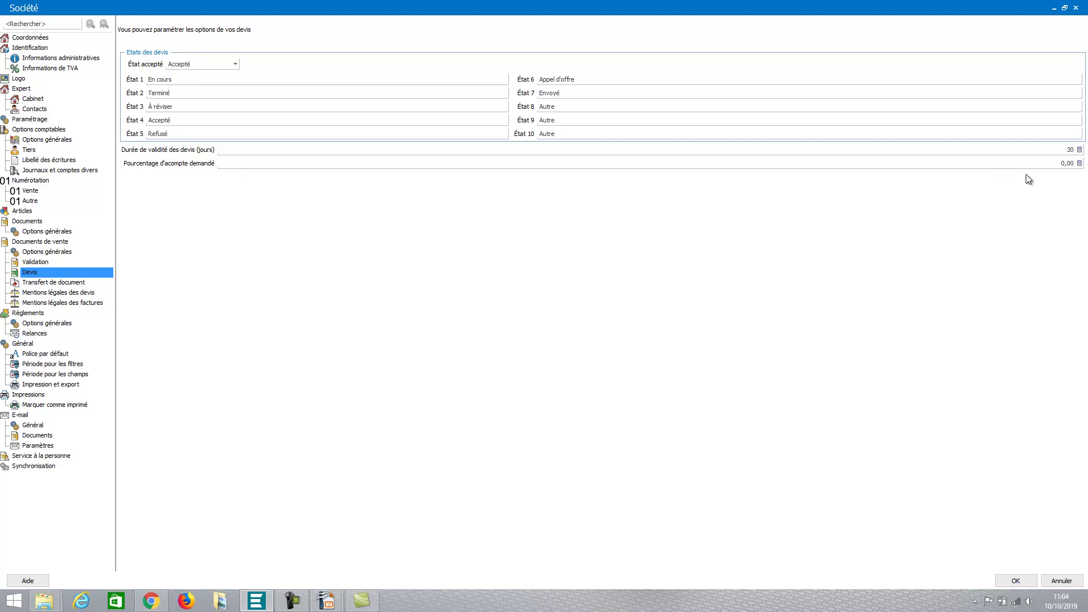
left_click(1052, 164)
key("BackSpace")
type("30")
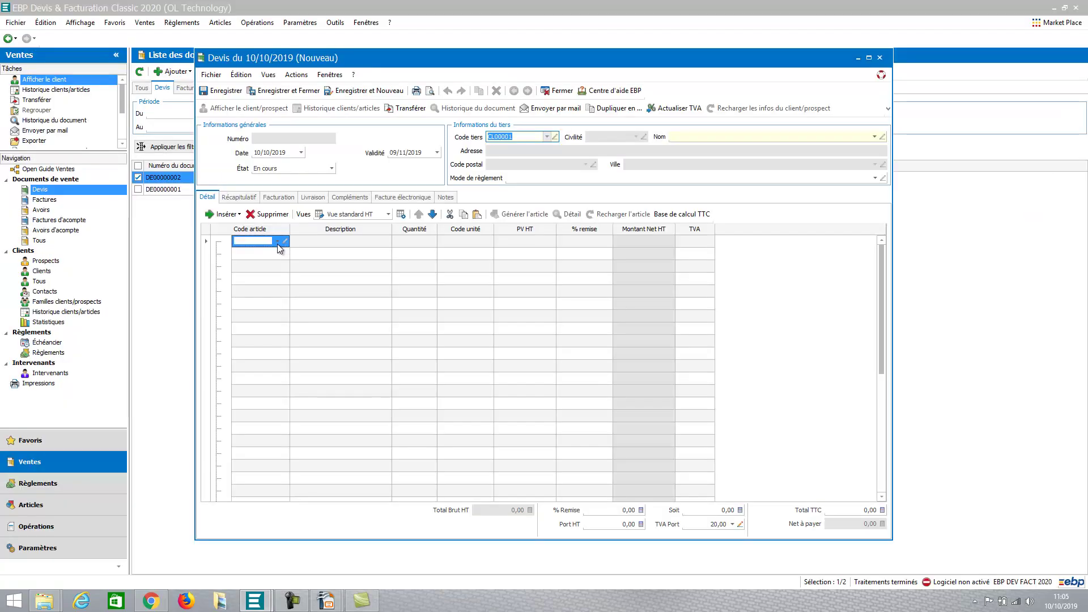
In a new quote for the same client, add article AR00001 and the description line "Acompte 30%", and save and close it.
left_click(277, 241)
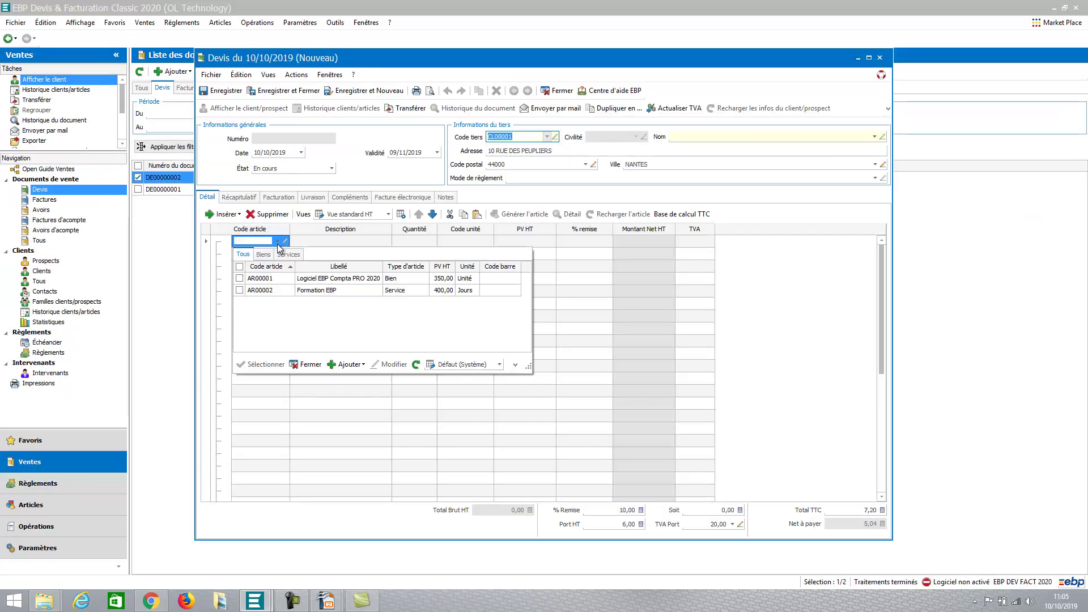
double_click(278, 280)
left_click(345, 267)
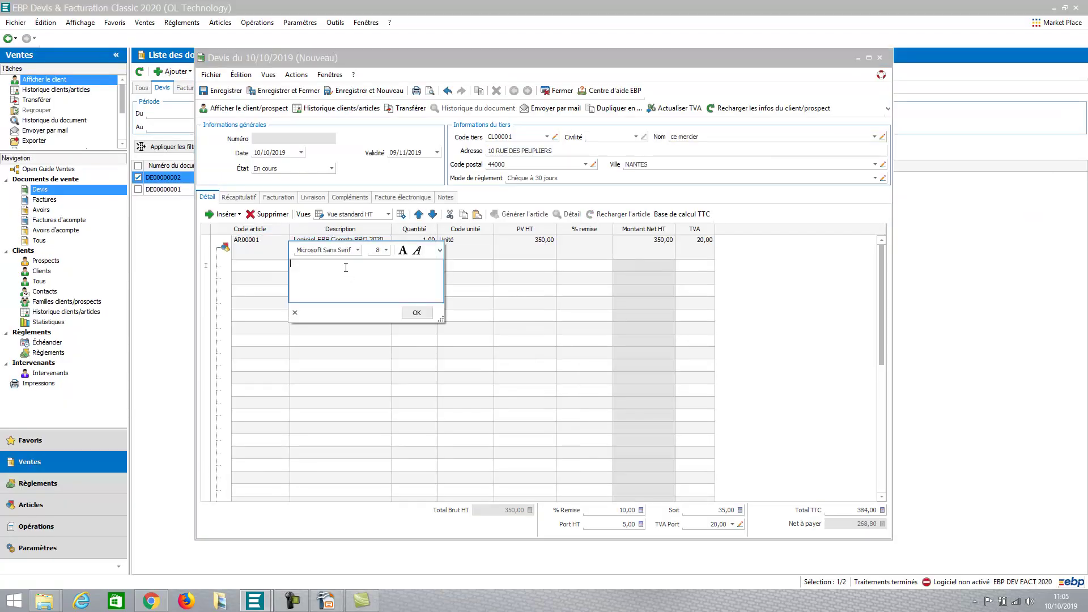
type("Acompte 30%")
left_click(416, 313)
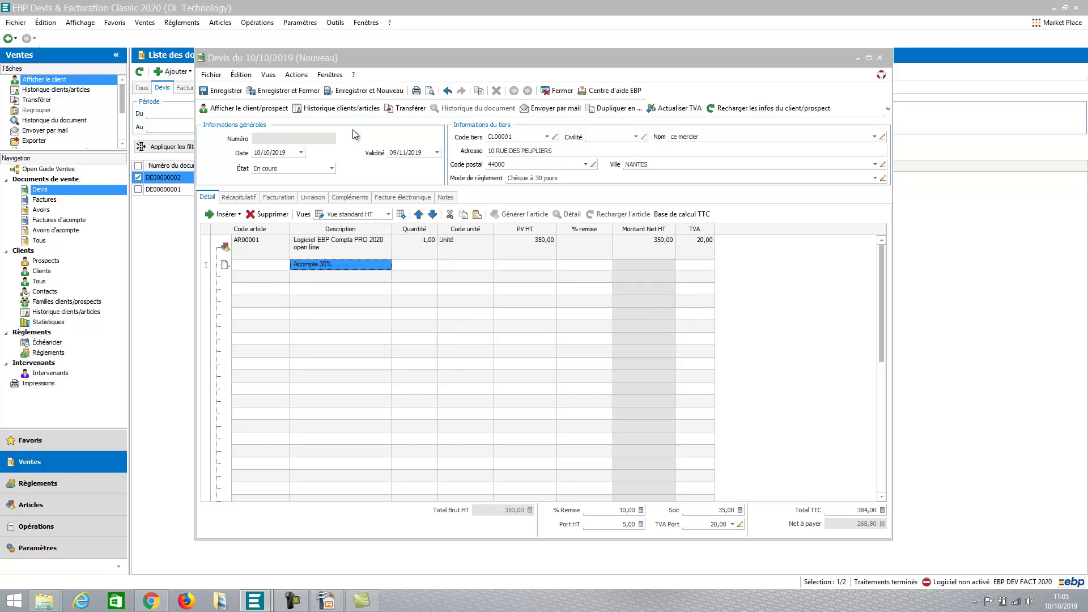
left_click(300, 92)
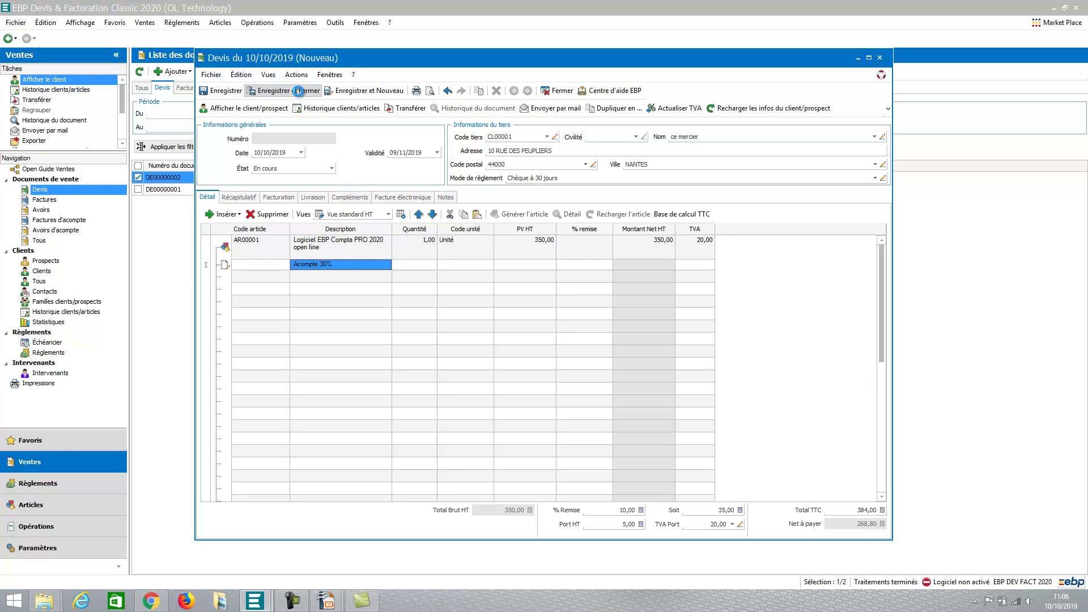
Launch the transfer of the new quote into a Facture dated 10/10/2019, with generated documents set to open after the transfer.
left_click(255, 178)
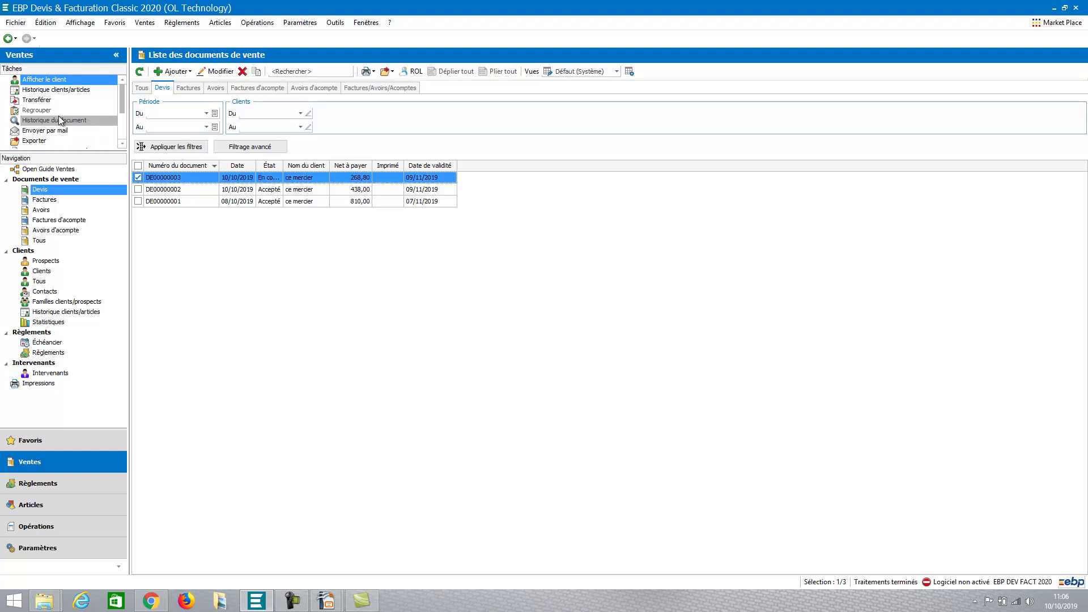
left_click(38, 100)
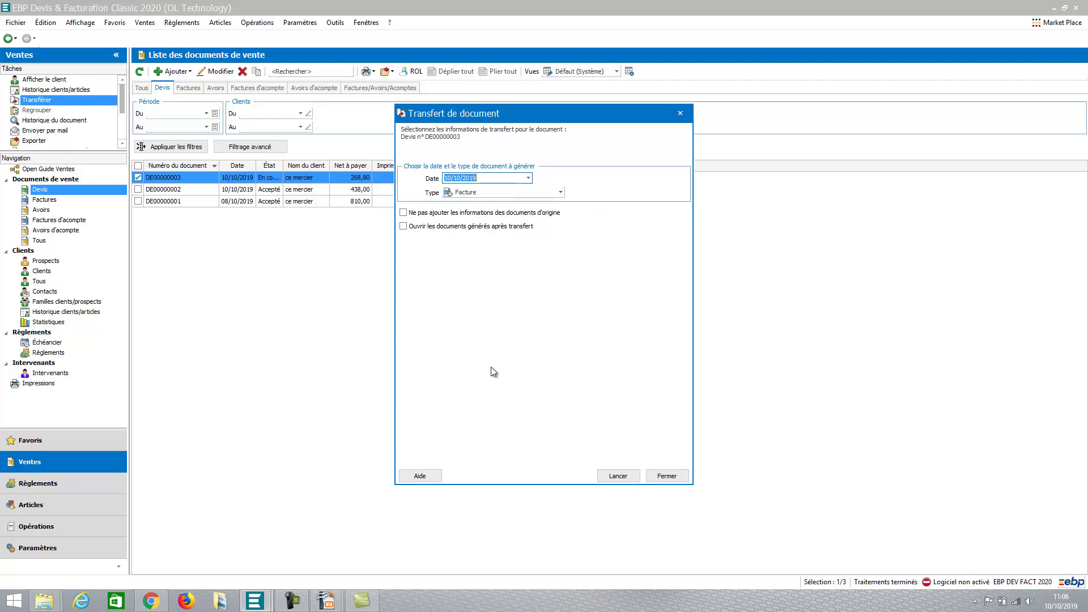
left_click(615, 476)
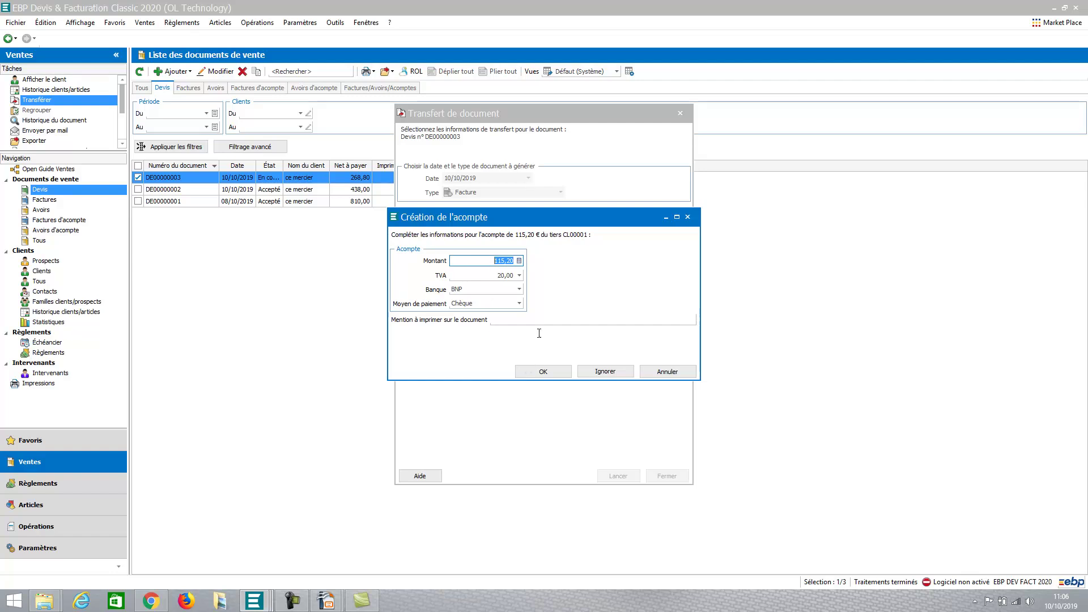
Create the requested deposit with the printed mention "Acompte 30%", and close the transfer messages to open the generated invoice.
left_click(505, 317)
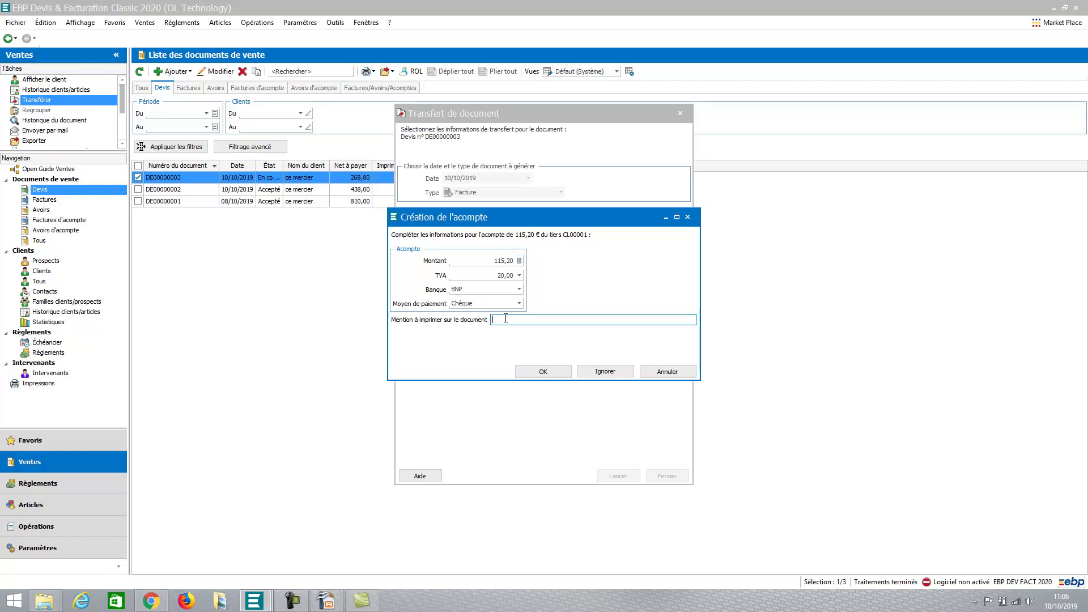
type("aCOMPT")
key("BackSpace")
key("BackSpace")
key("BackSpace")
key("BackSpace")
key("BackSpace")
key("BackSpace")
type("Acompte 30%")
left_click(561, 370)
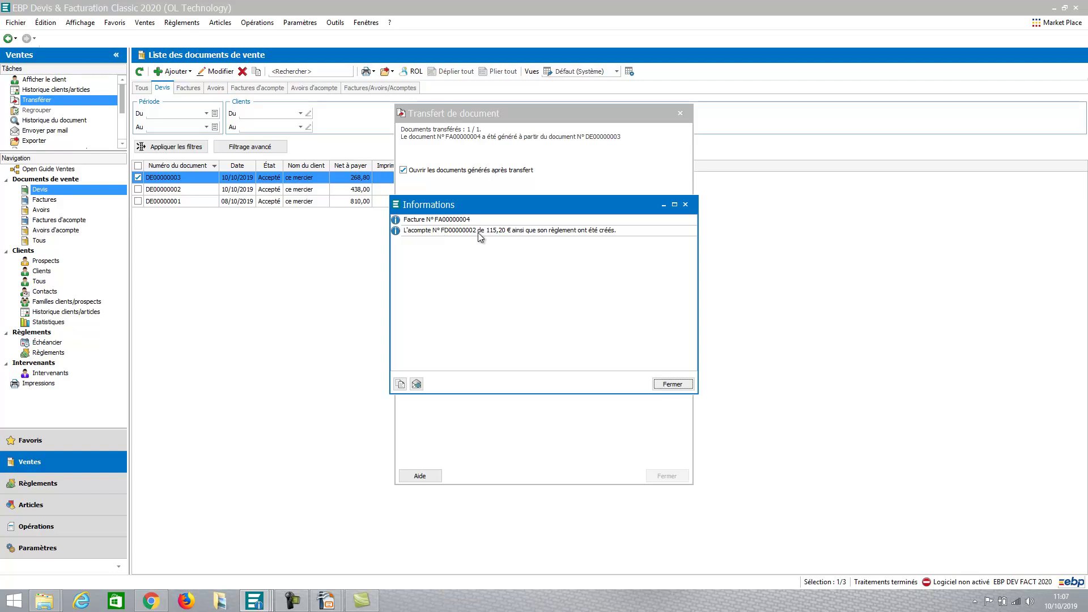
left_click(680, 384)
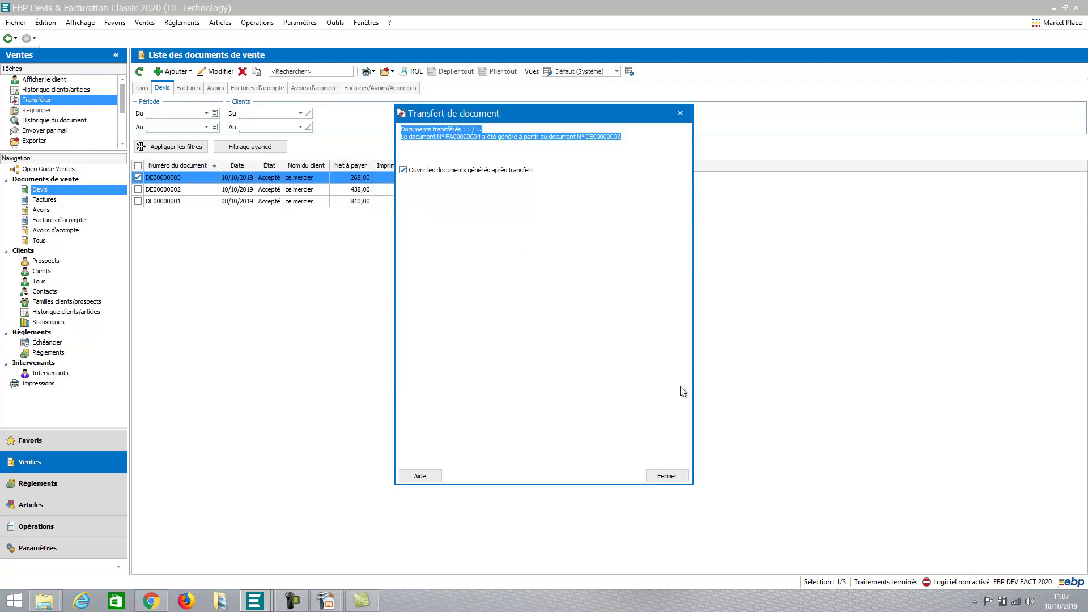
left_click(667, 475)
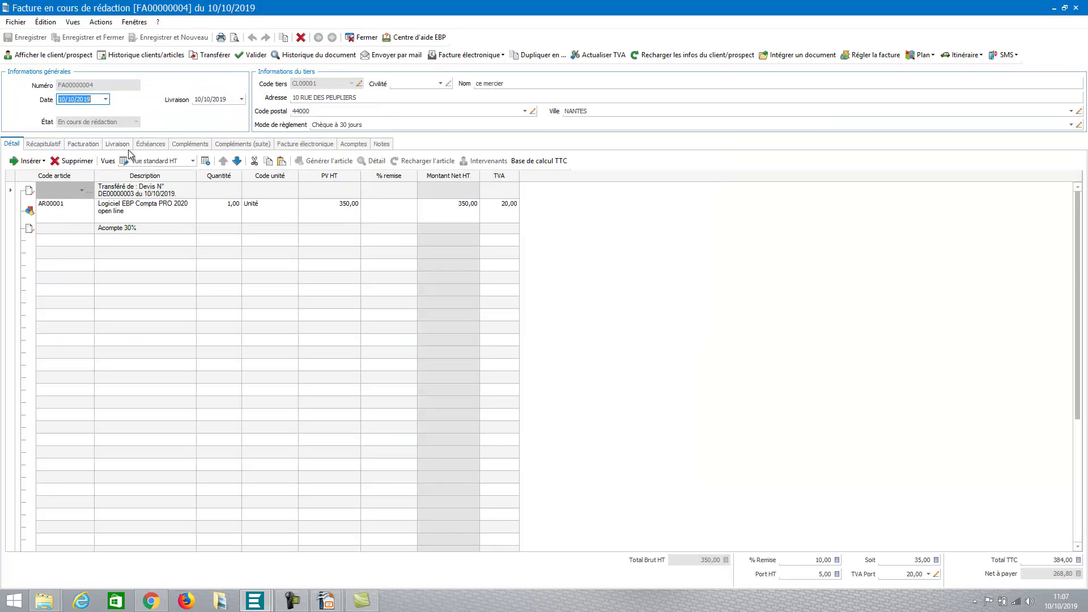
Examine the new invoice's totals summary, assigned deposits and print preview, including the deposit recap.
left_click(46, 145)
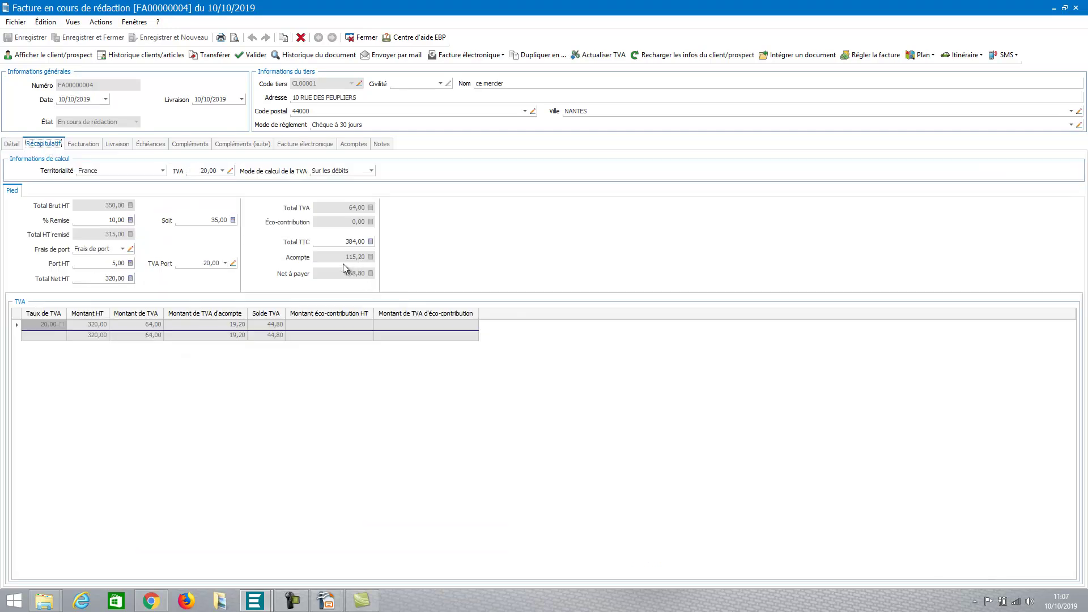
left_click(353, 145)
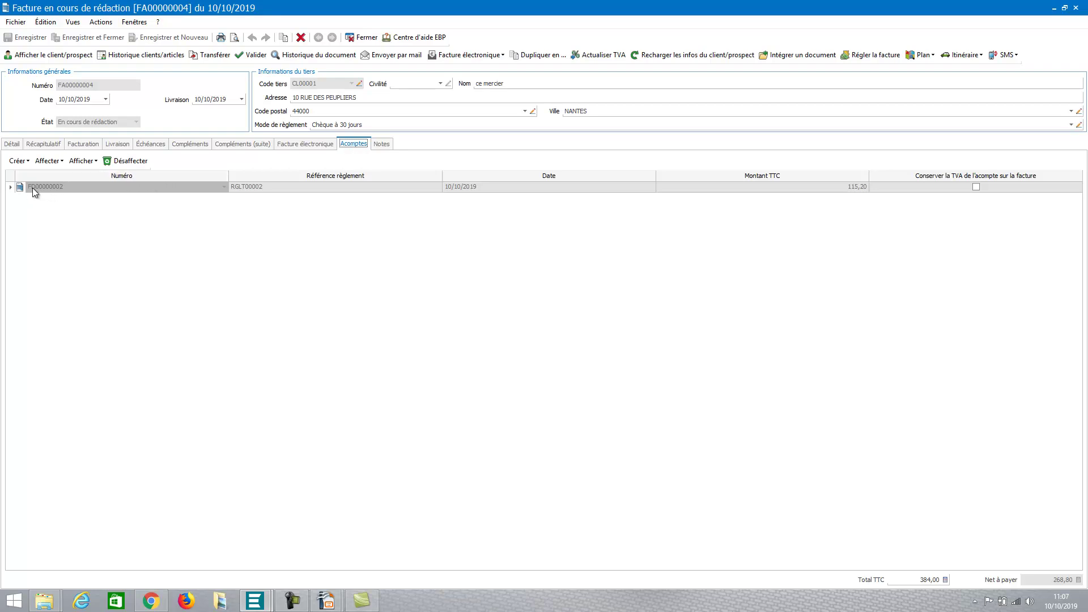
left_click(234, 38)
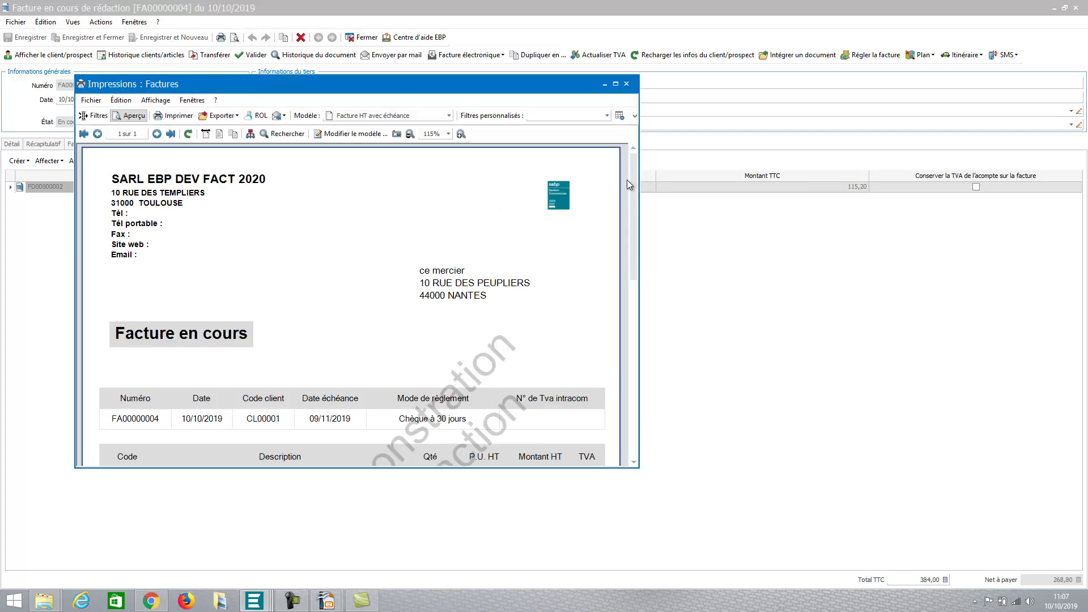
left_click_drag(631, 178, 636, 282)
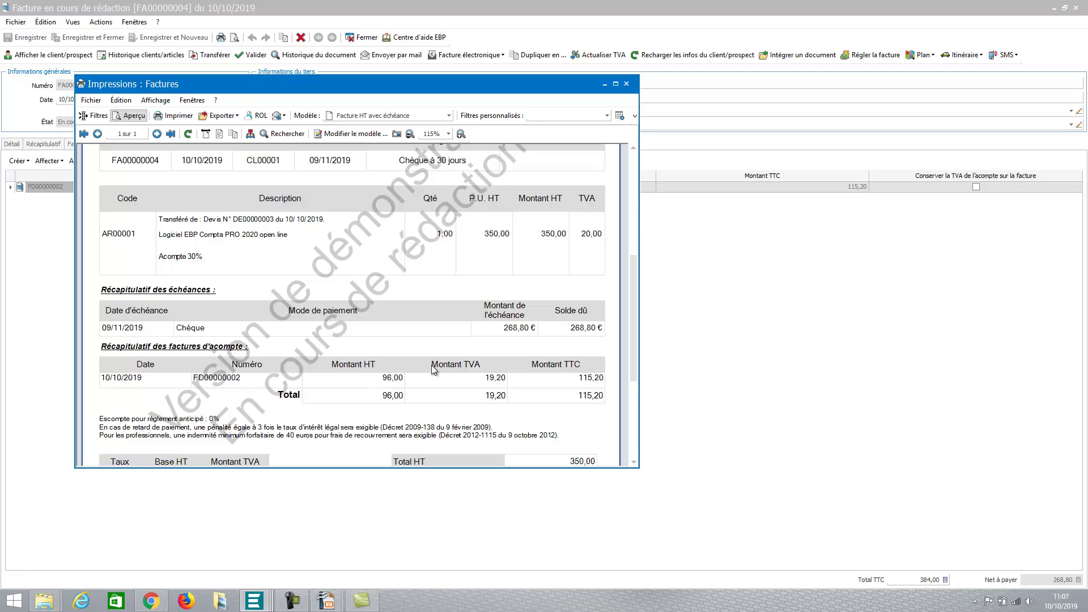
left_click(626, 83)
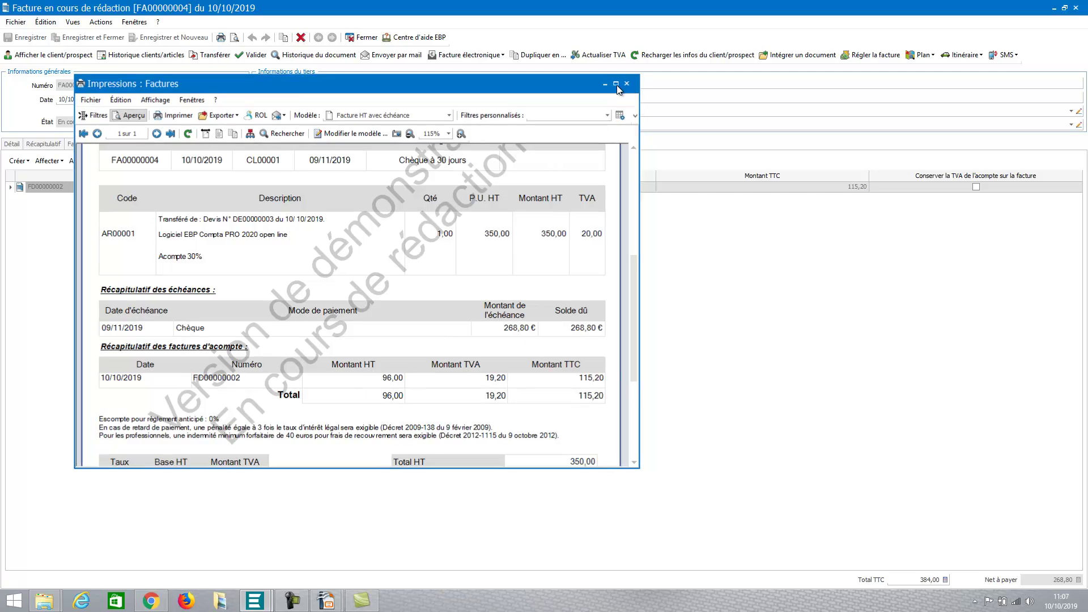
Validate the generated invoice, accepting that it can no longer be modified, and close it.
left_click(257, 57)
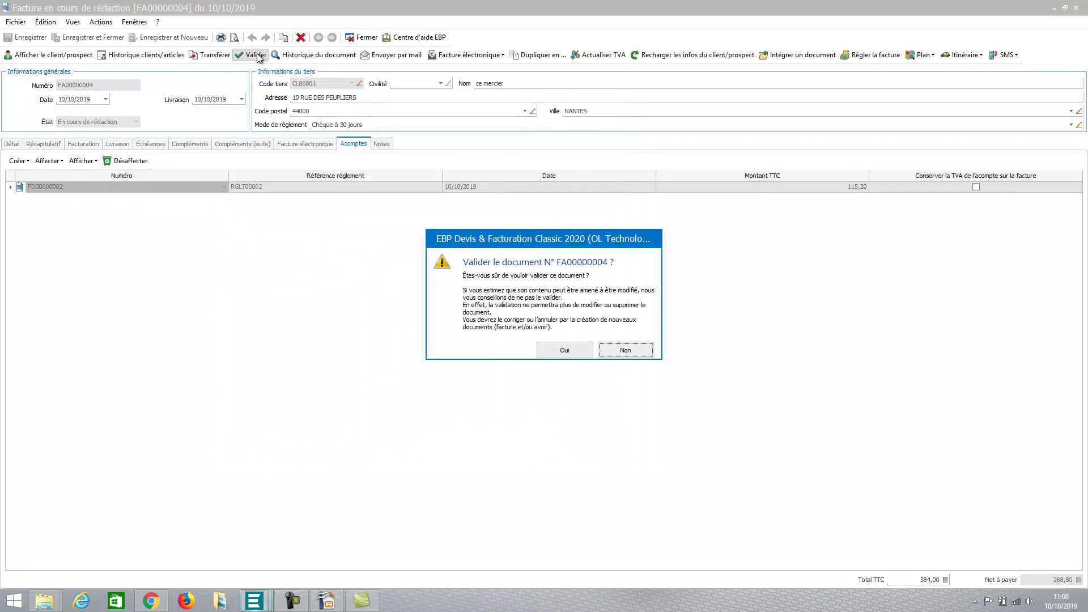
left_click(558, 351)
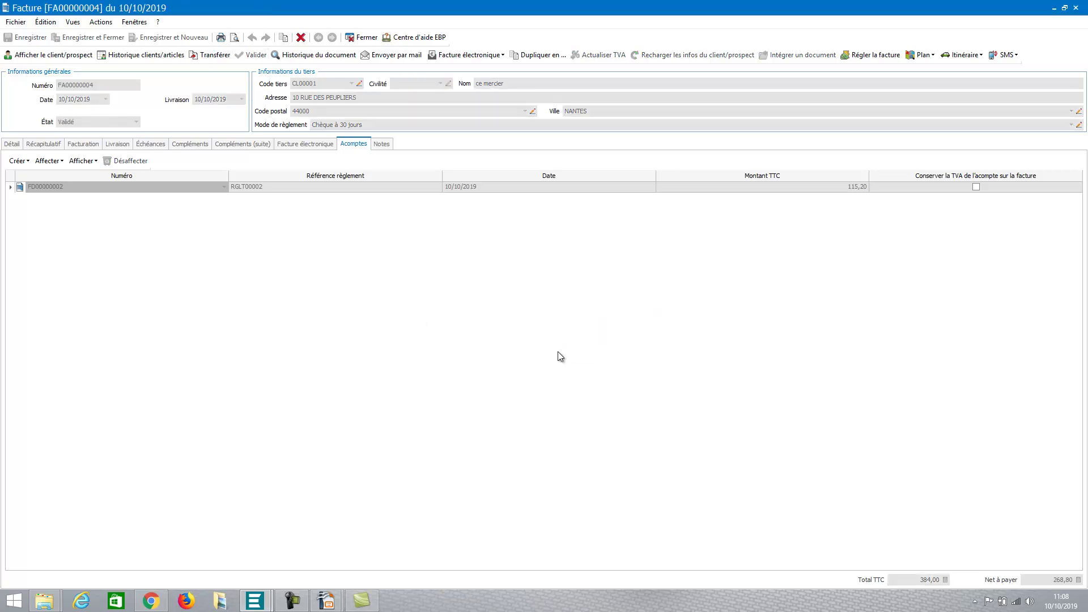
left_click(367, 39)
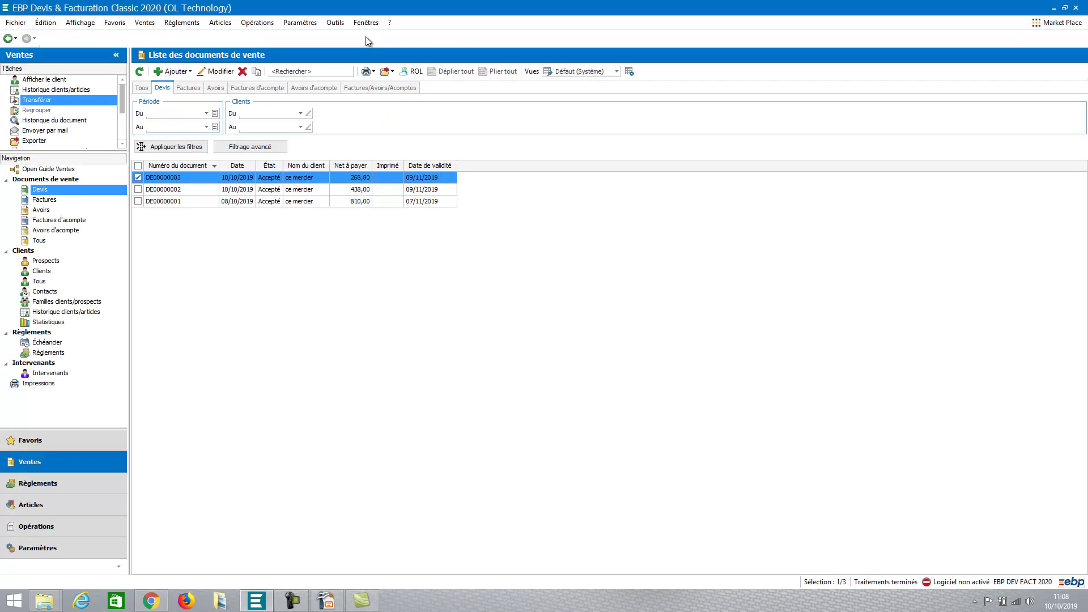
Transfer the 115,20 deposit invoice into an Avoir d'acompte dated 10/10/2019, with the generated document set to open after the transfer.
left_click(270, 89)
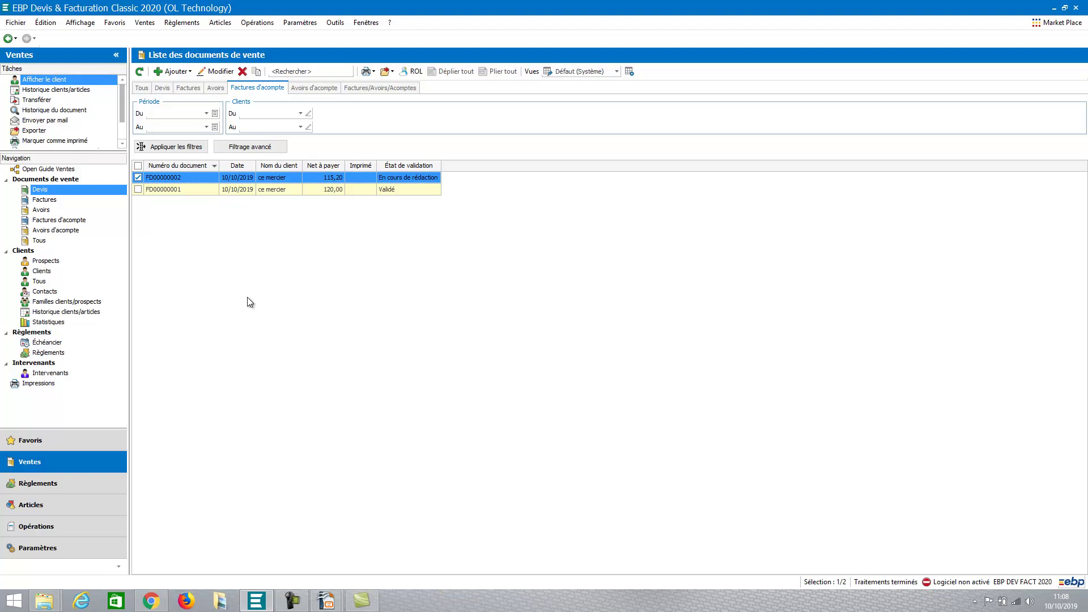
left_click(267, 200)
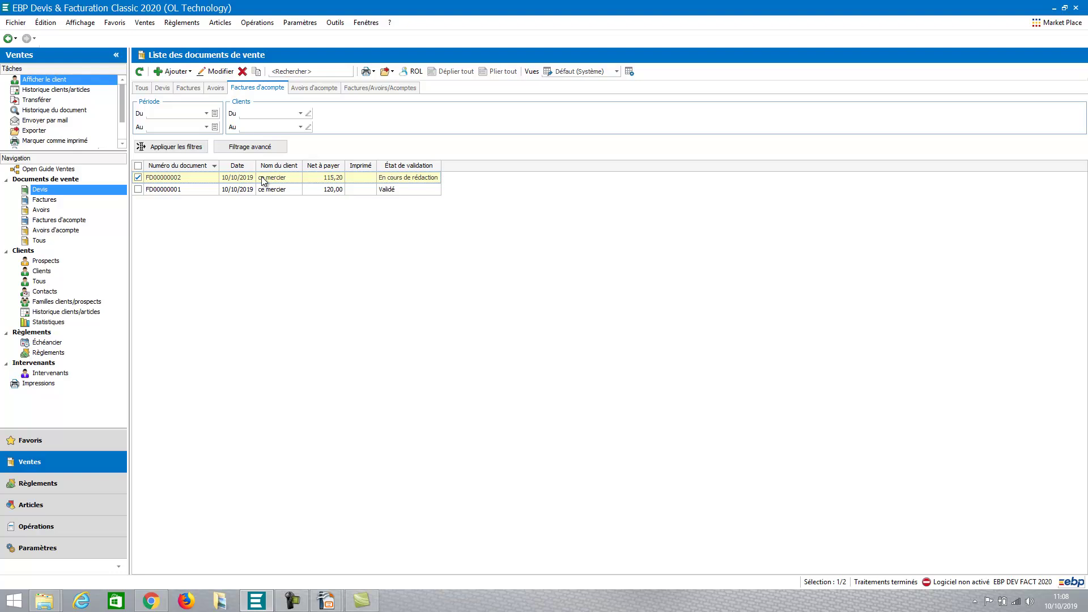
right_click(263, 181)
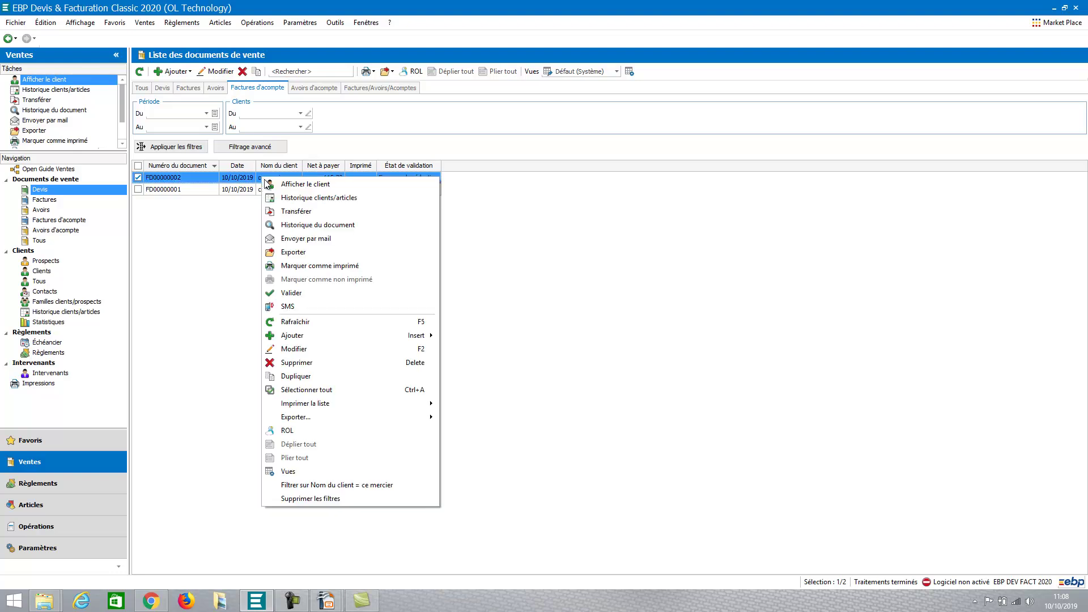
left_click(294, 216)
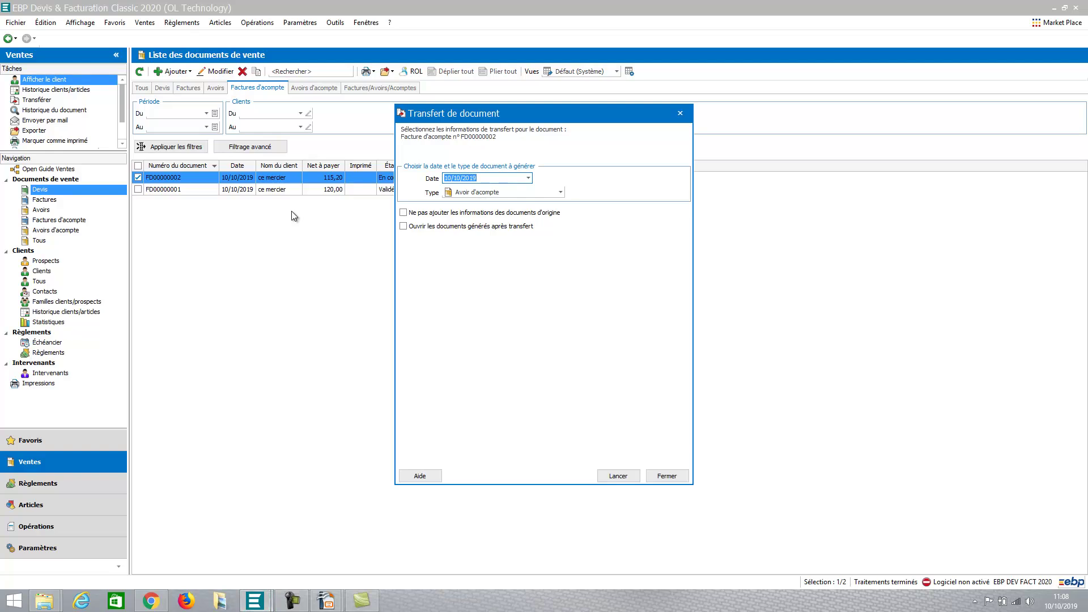
left_click(441, 226)
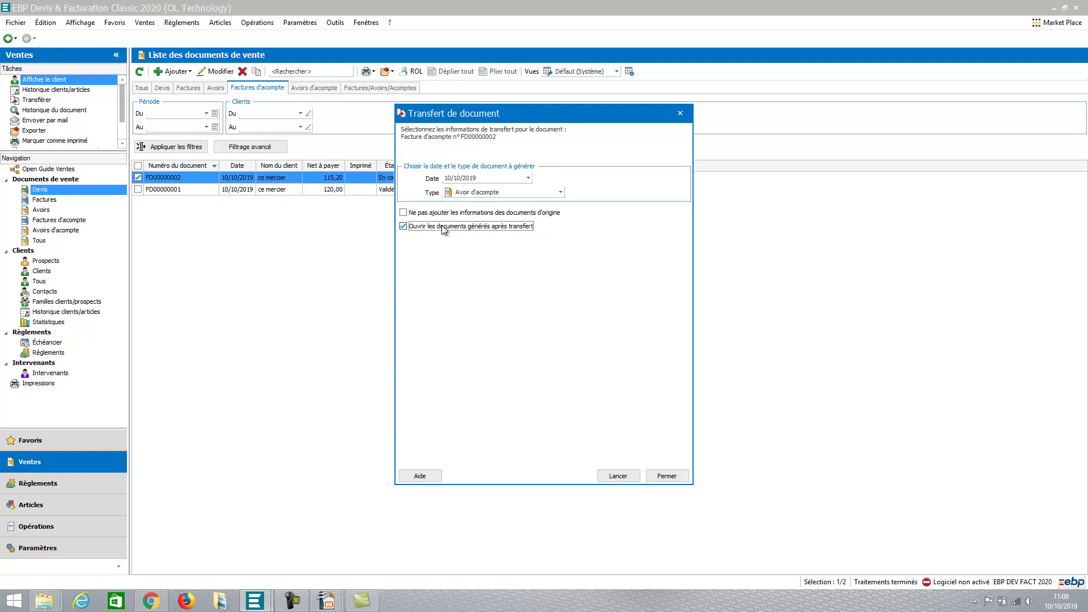
left_click(625, 479)
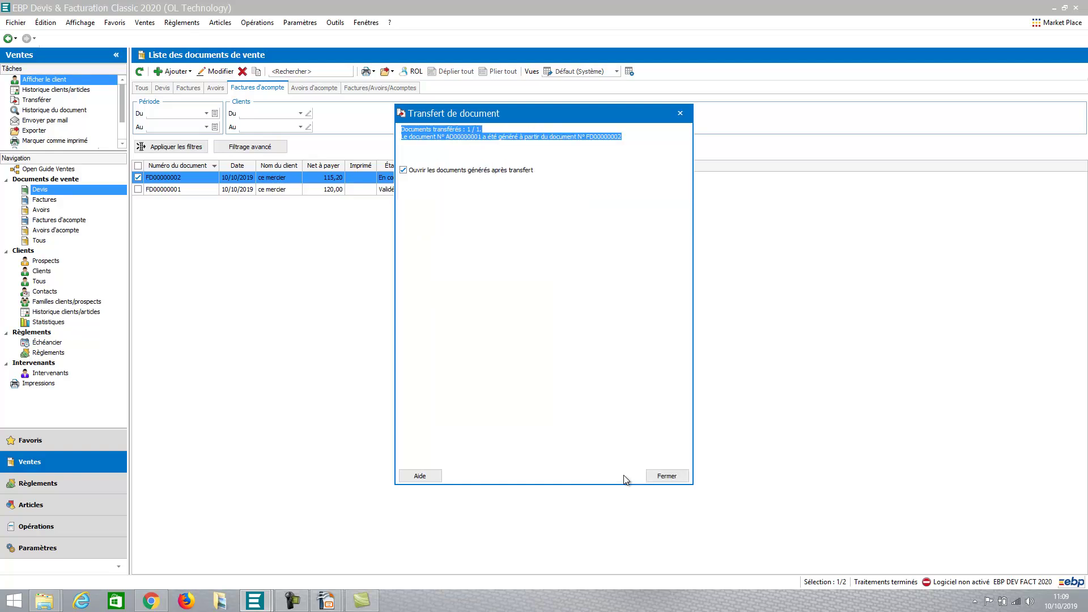
left_click(662, 476)
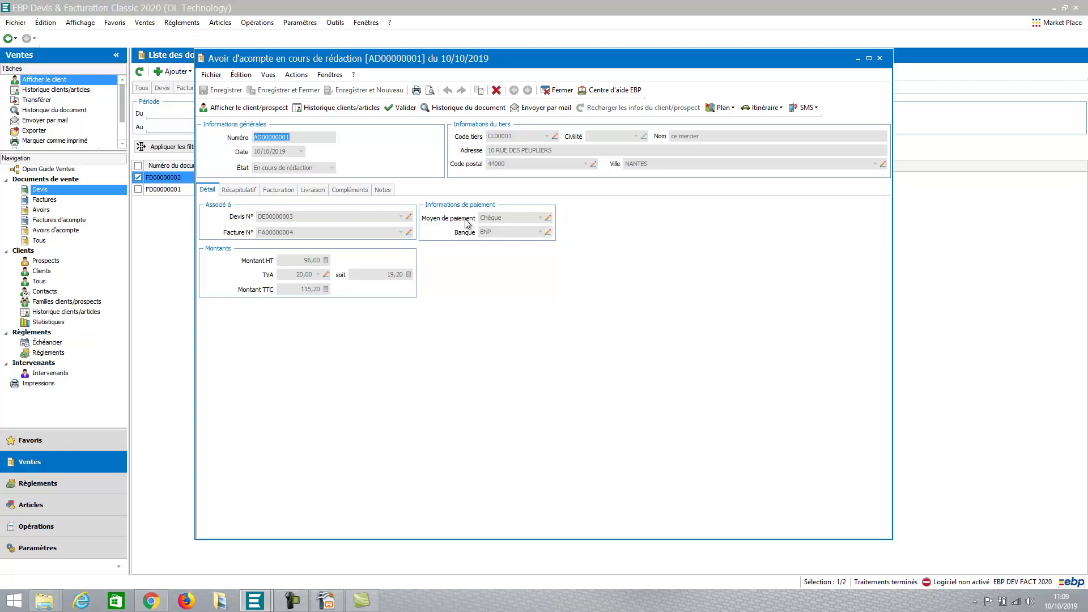
Validate the deposit credit note, then examine its print preview down to the totals and close the preview.
left_click(404, 109)
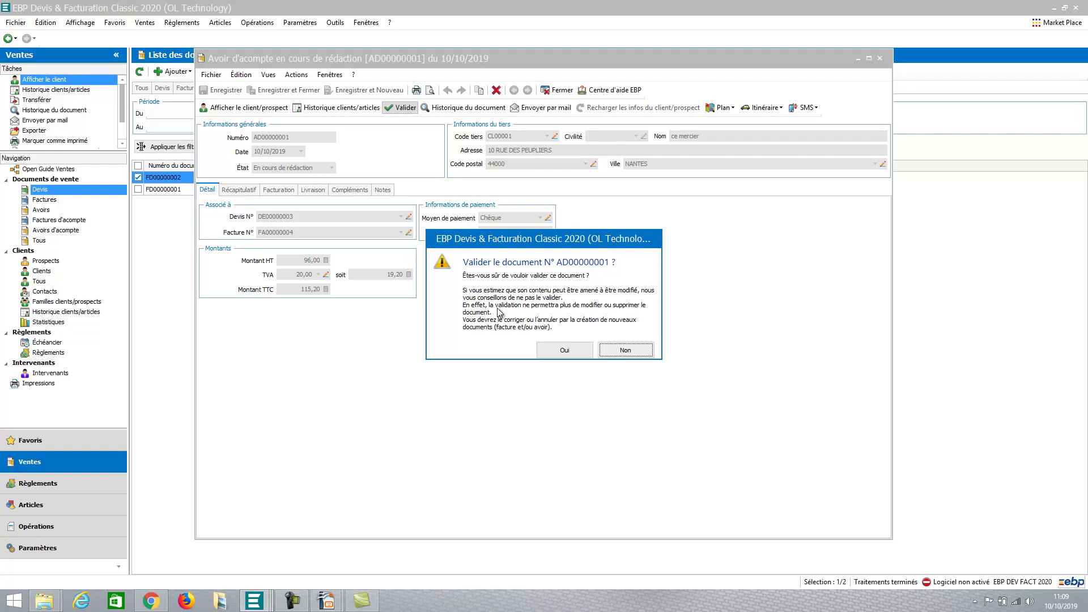
left_click(565, 349)
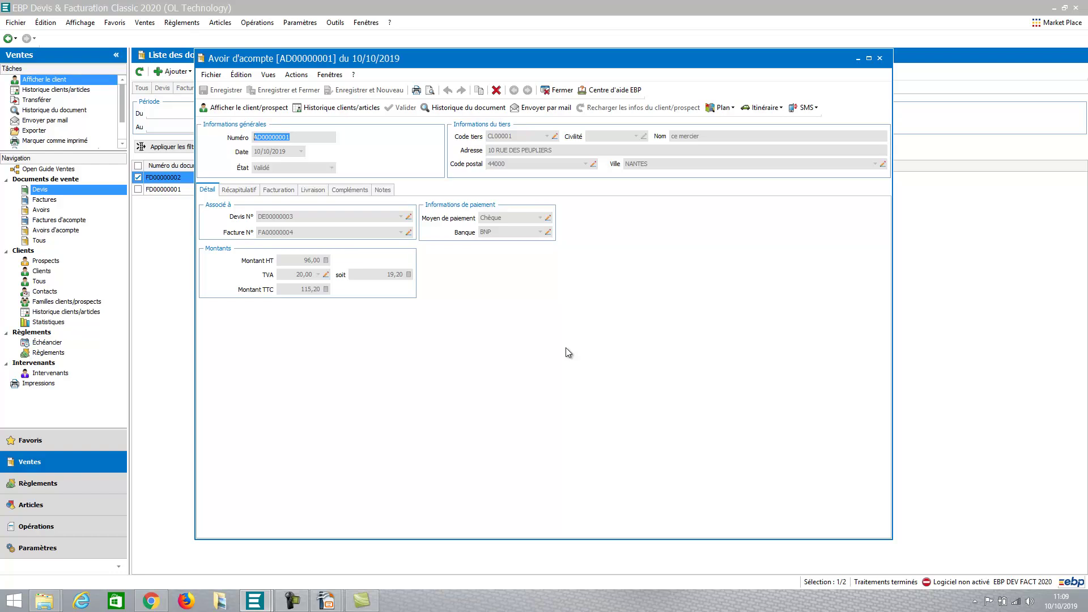
left_click(430, 92)
left_click_drag(661, 199, 675, 378)
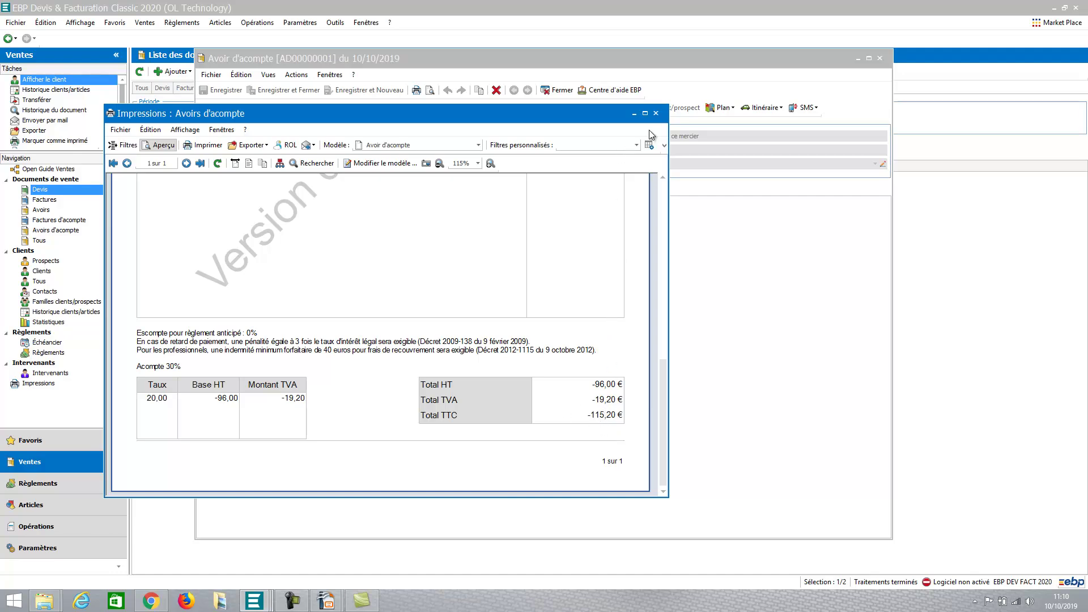
left_click(655, 114)
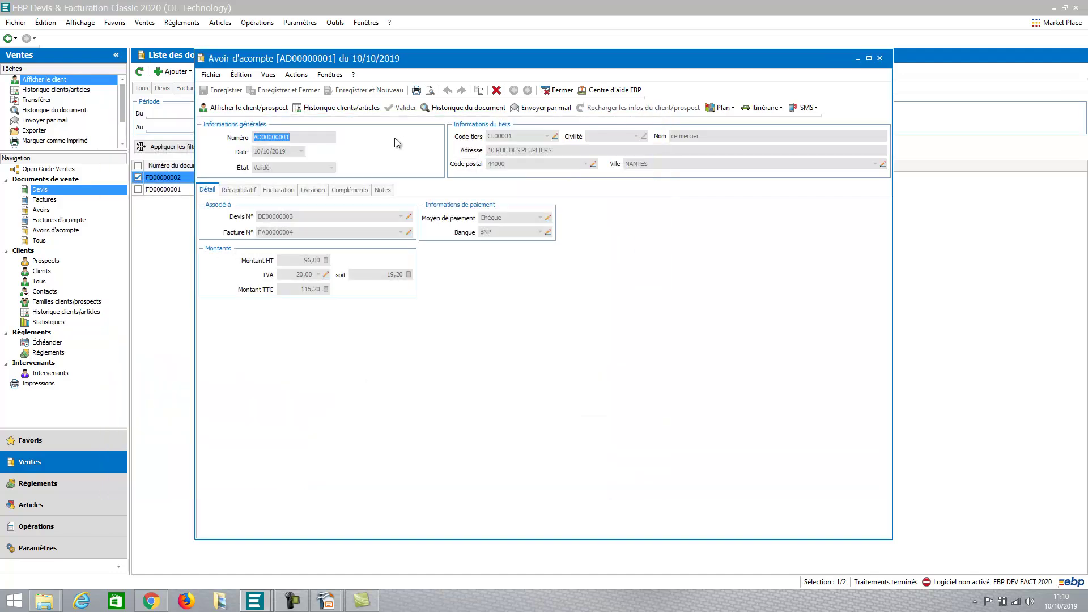